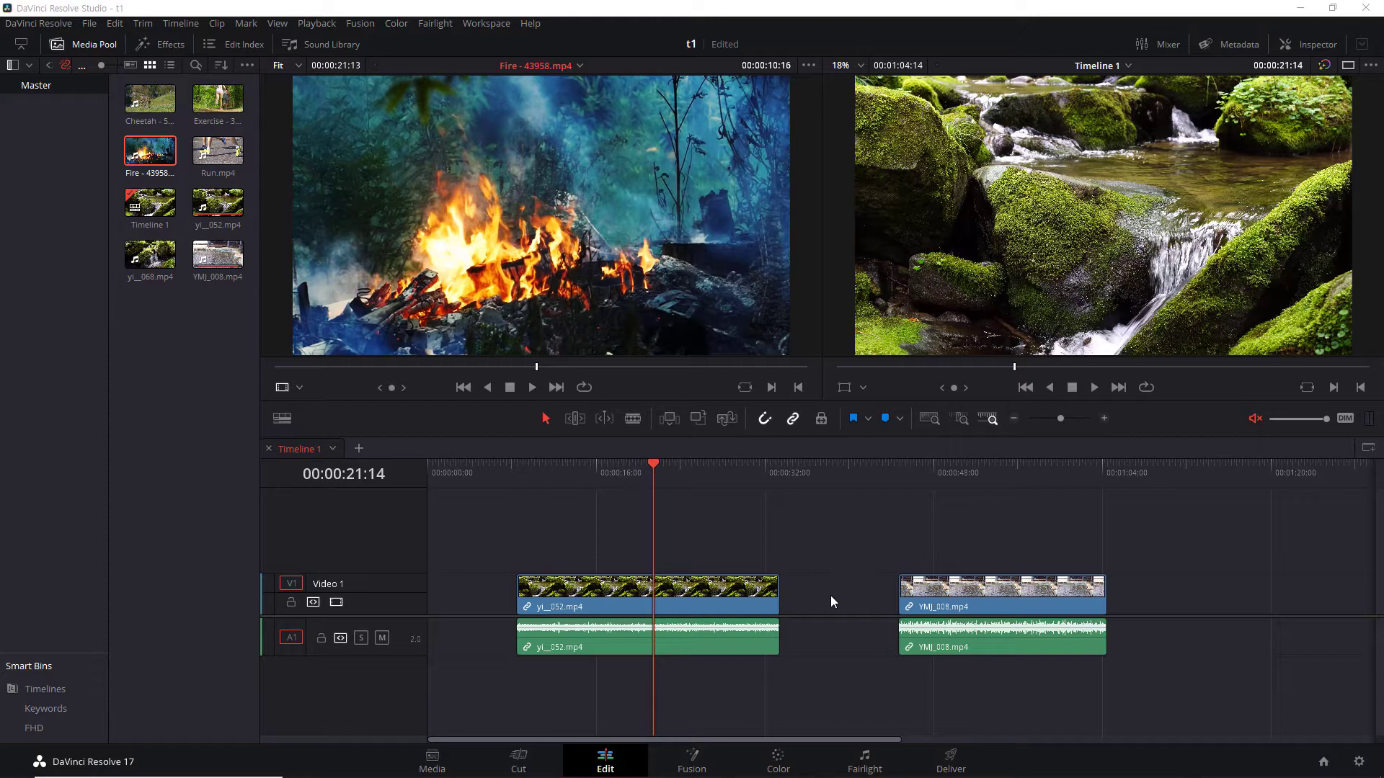
Step: Select the yi__052.mp4 clip on the timeline and check its start and end edit points
{"action": "left_click", "coordinate": [613, 601]}
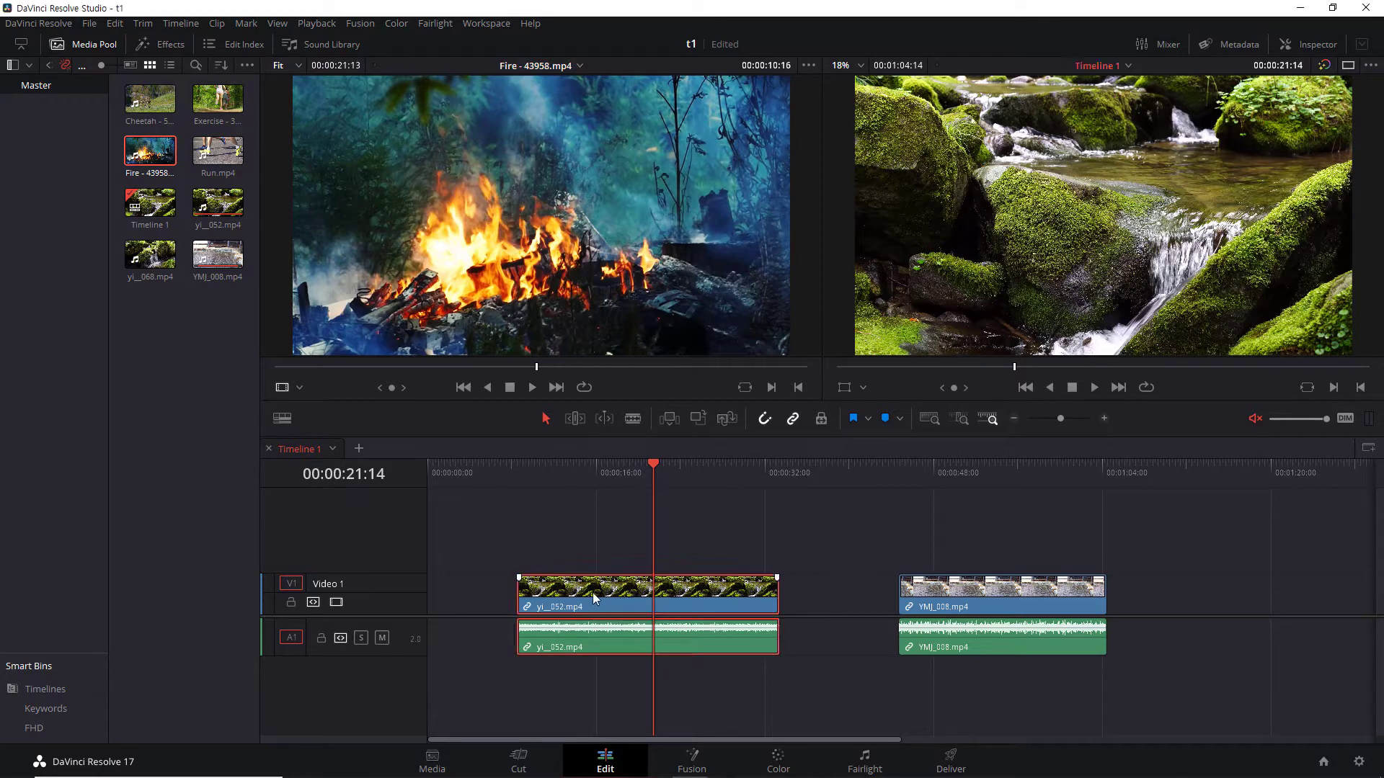
{"action": "left_click", "coordinate": [522, 595]}
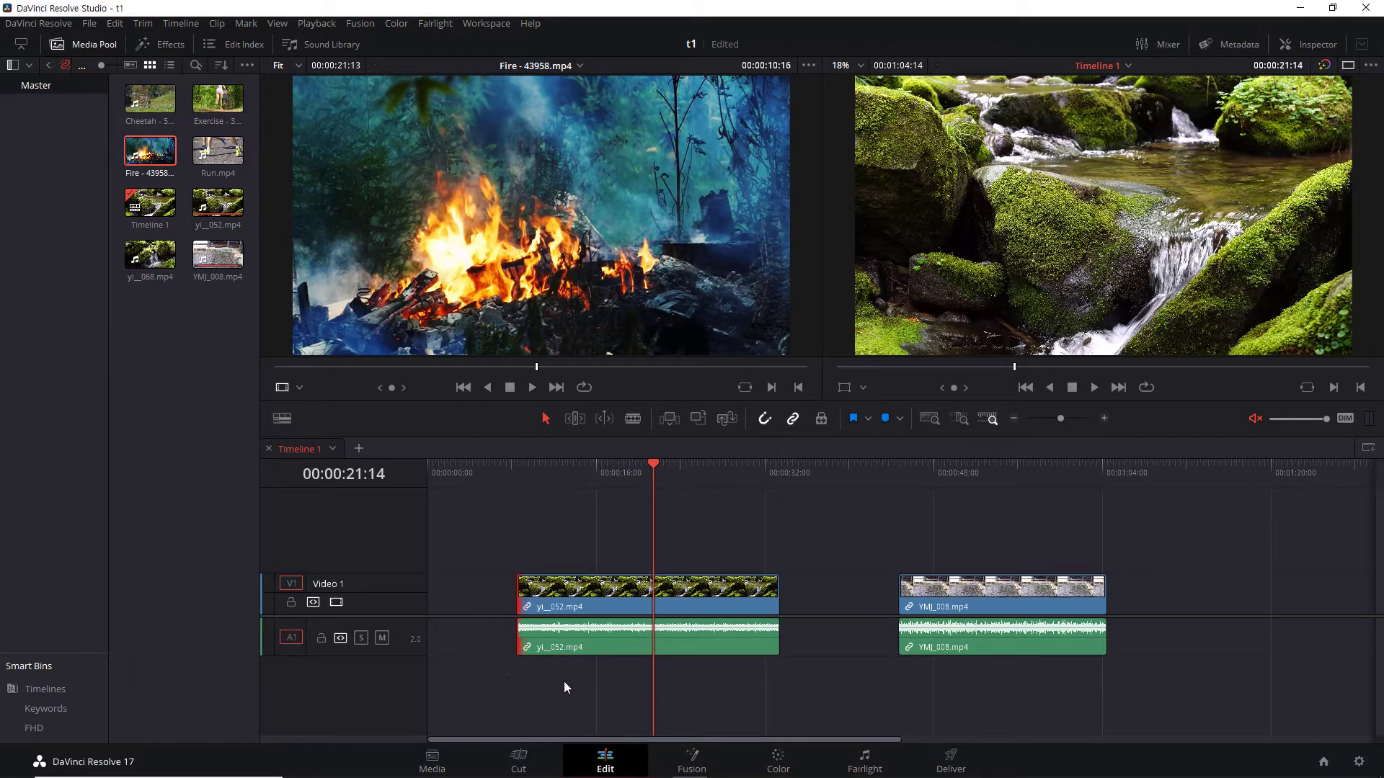
{"action": "left_click", "coordinate": [776, 599]}
{"action": "left_click", "coordinate": [833, 613]}
Step: Extend the start of the YMJ_008.mp4 timeline clip earlier and trim its end back to 00:01:01:06
{"action": "left_click", "coordinate": [904, 591]}
{"action": "left_click_drag", "start_coordinate": [900, 593], "coordinate": [873, 602]}
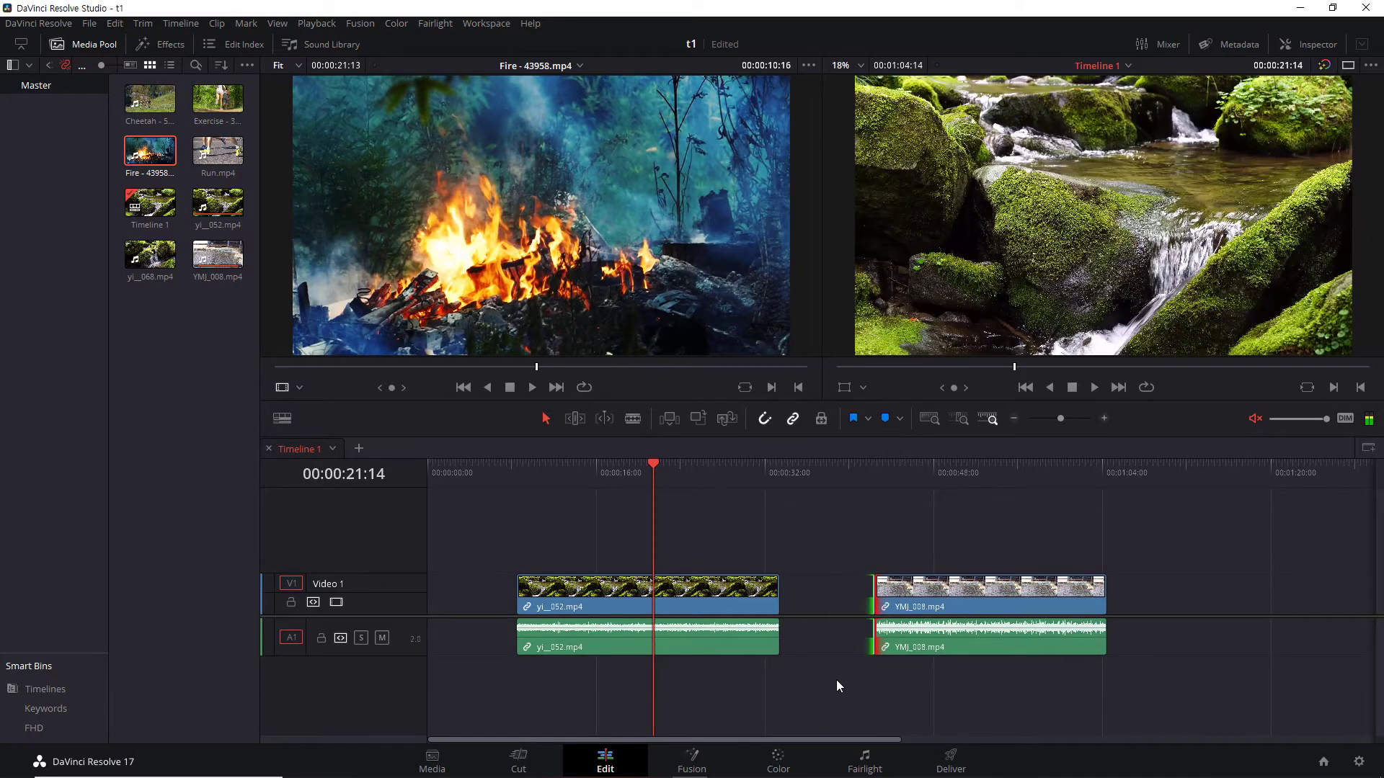
{"action": "left_click", "coordinate": [836, 680]}
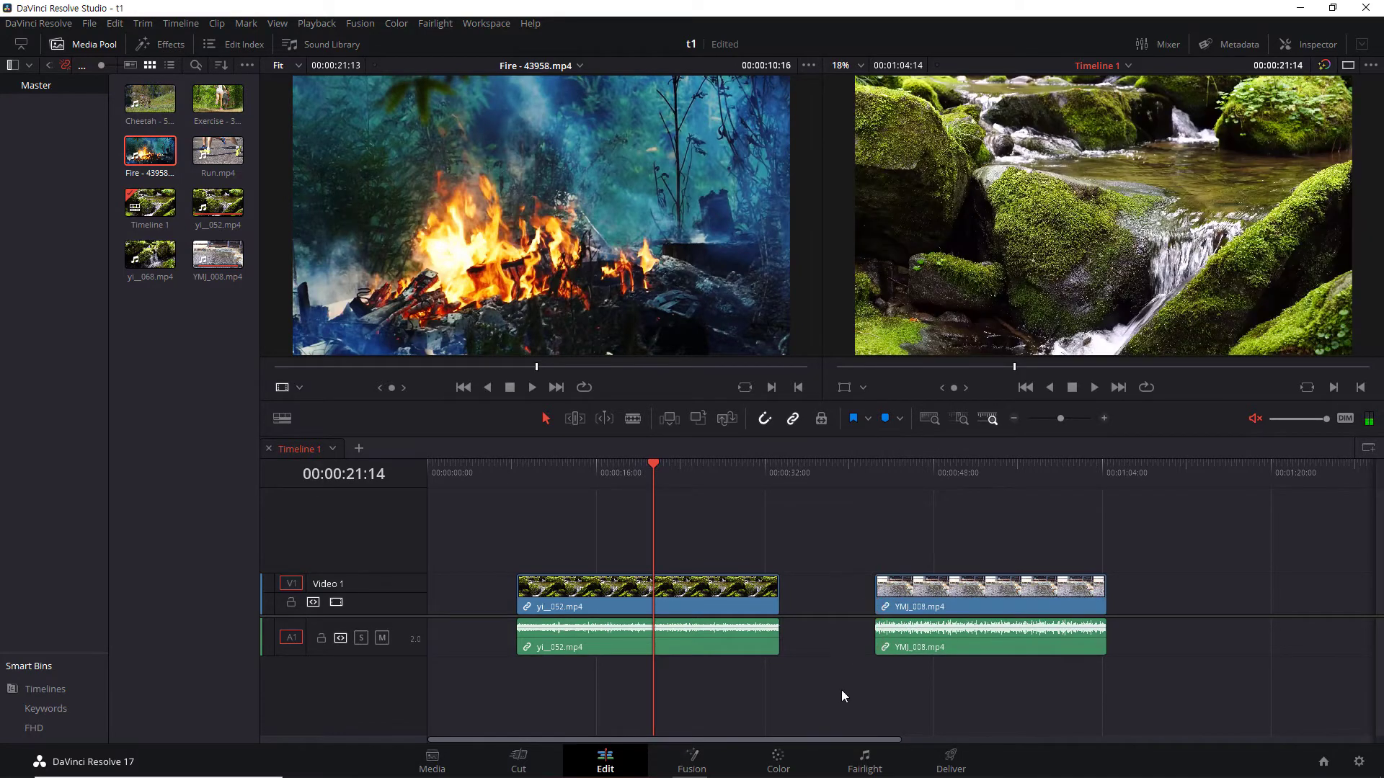
{"action": "left_click", "coordinate": [879, 602]}
{"action": "left_click", "coordinate": [965, 689]}
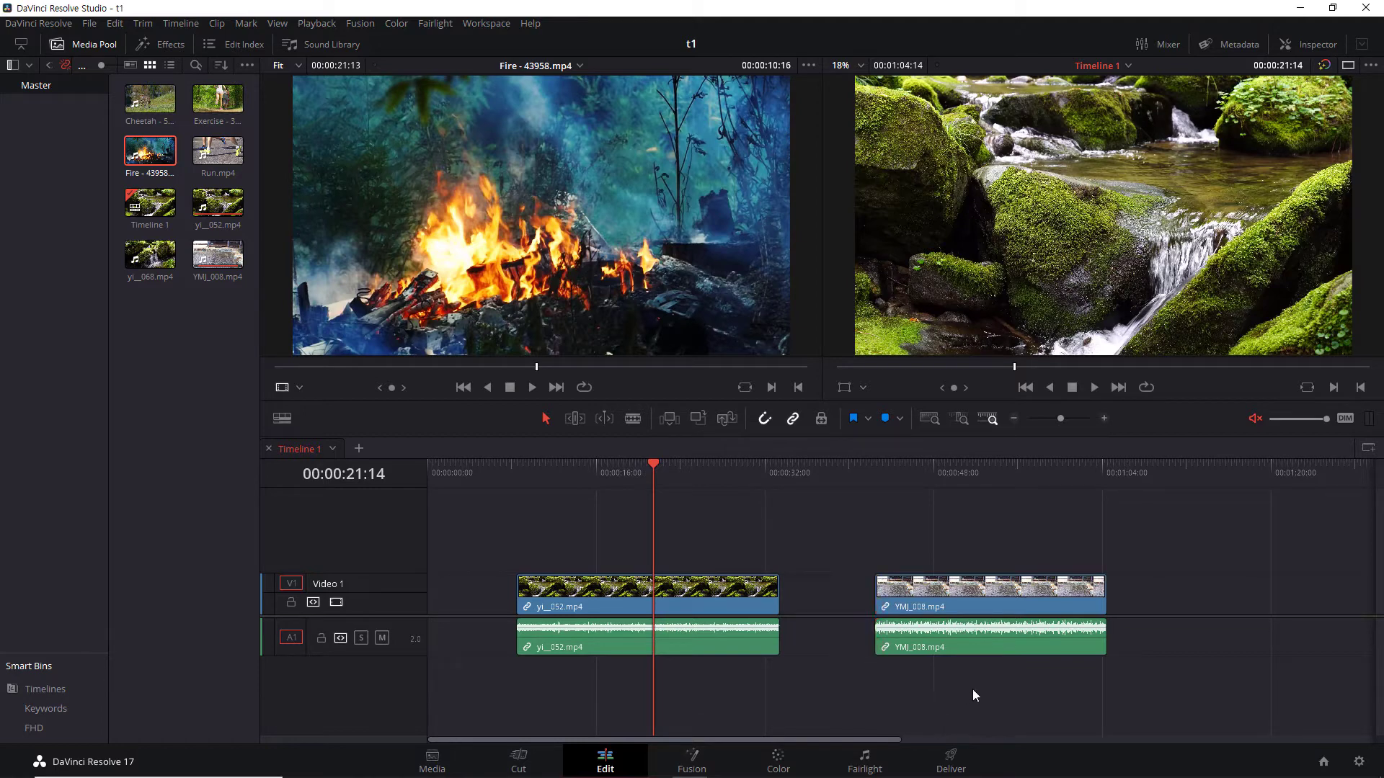
{"action": "left_click", "coordinate": [1105, 601]}
{"action": "left_click_drag", "start_coordinate": [1107, 603], "coordinate": [1071, 607]}
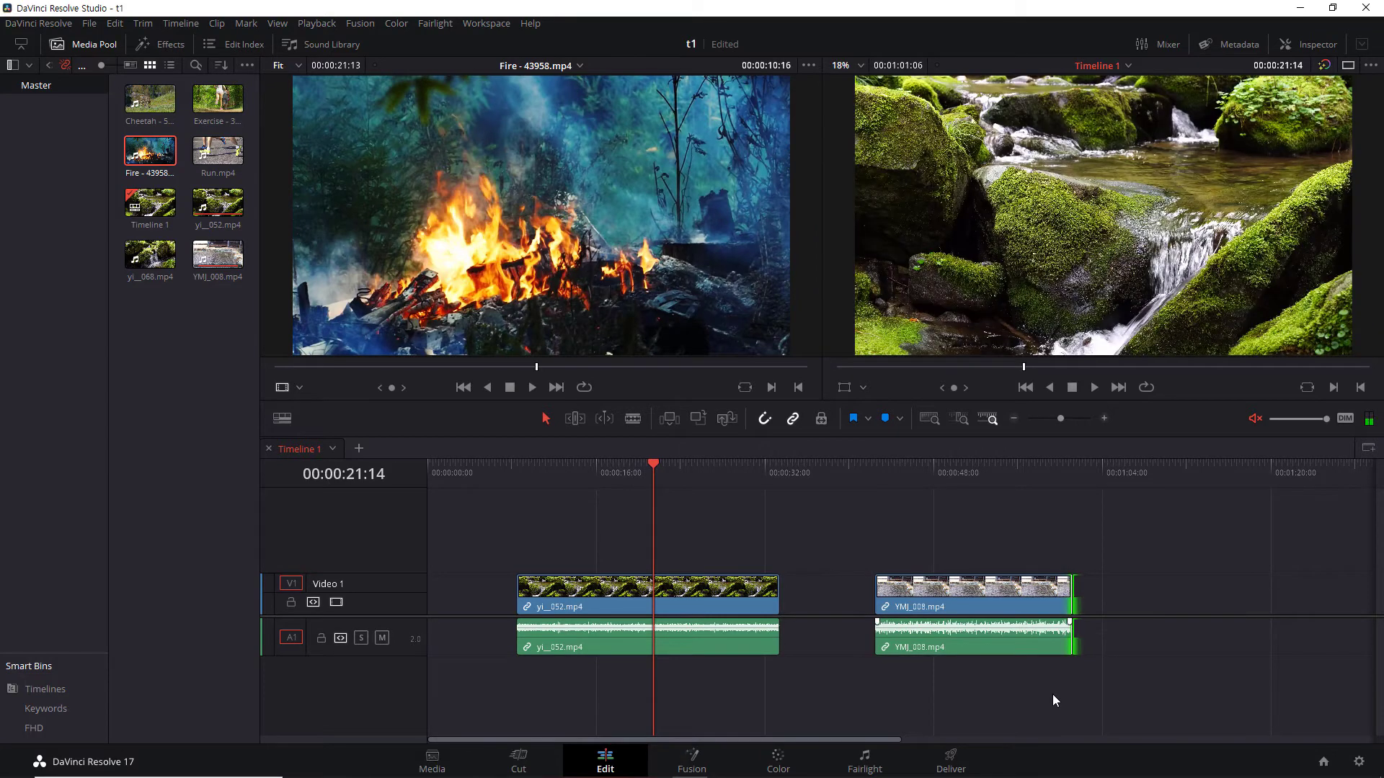
Step: Replace both timeline clips with the full Fire - 43958.mp4 clip on Video 1 and save the project
{"action": "left_click_drag", "start_coordinate": [531, 513], "coordinate": [1070, 710]}
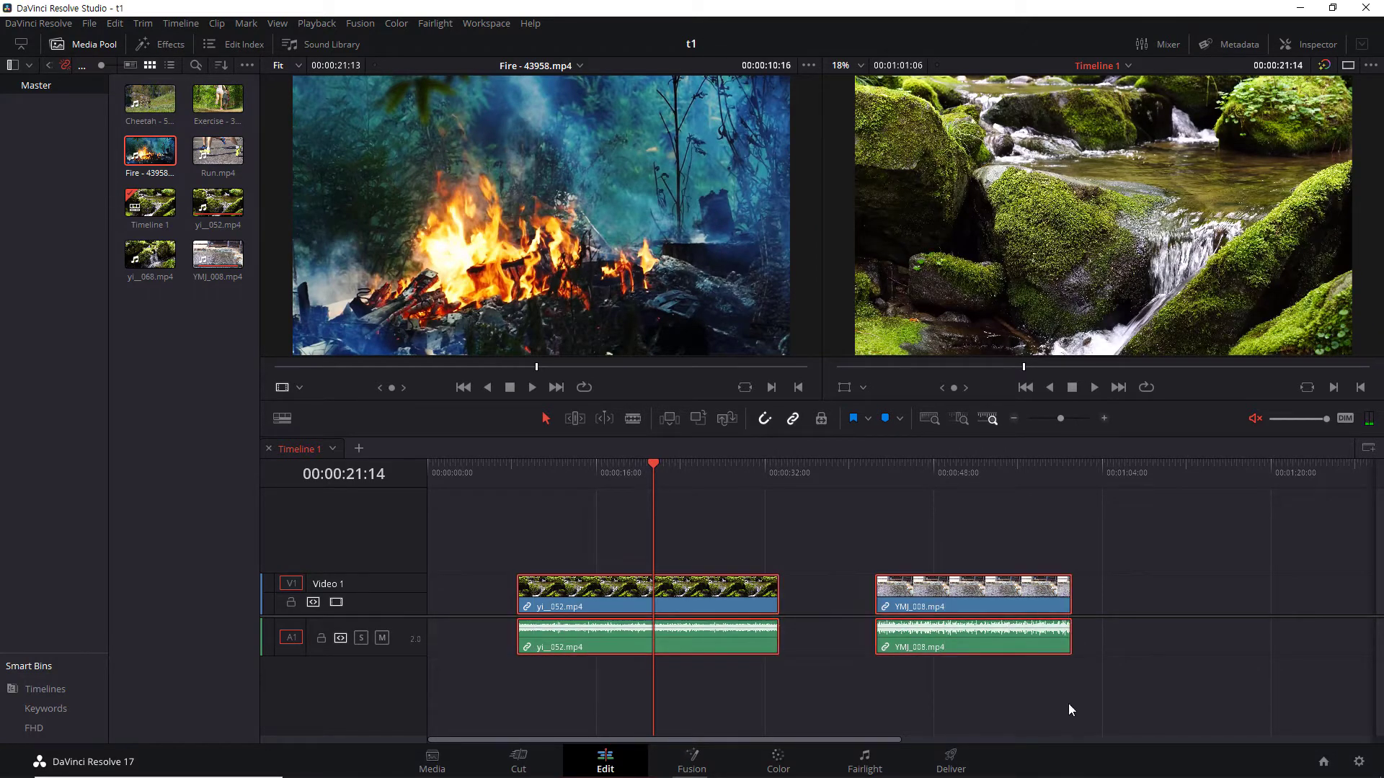
{"action": "key", "text": "Delete"}
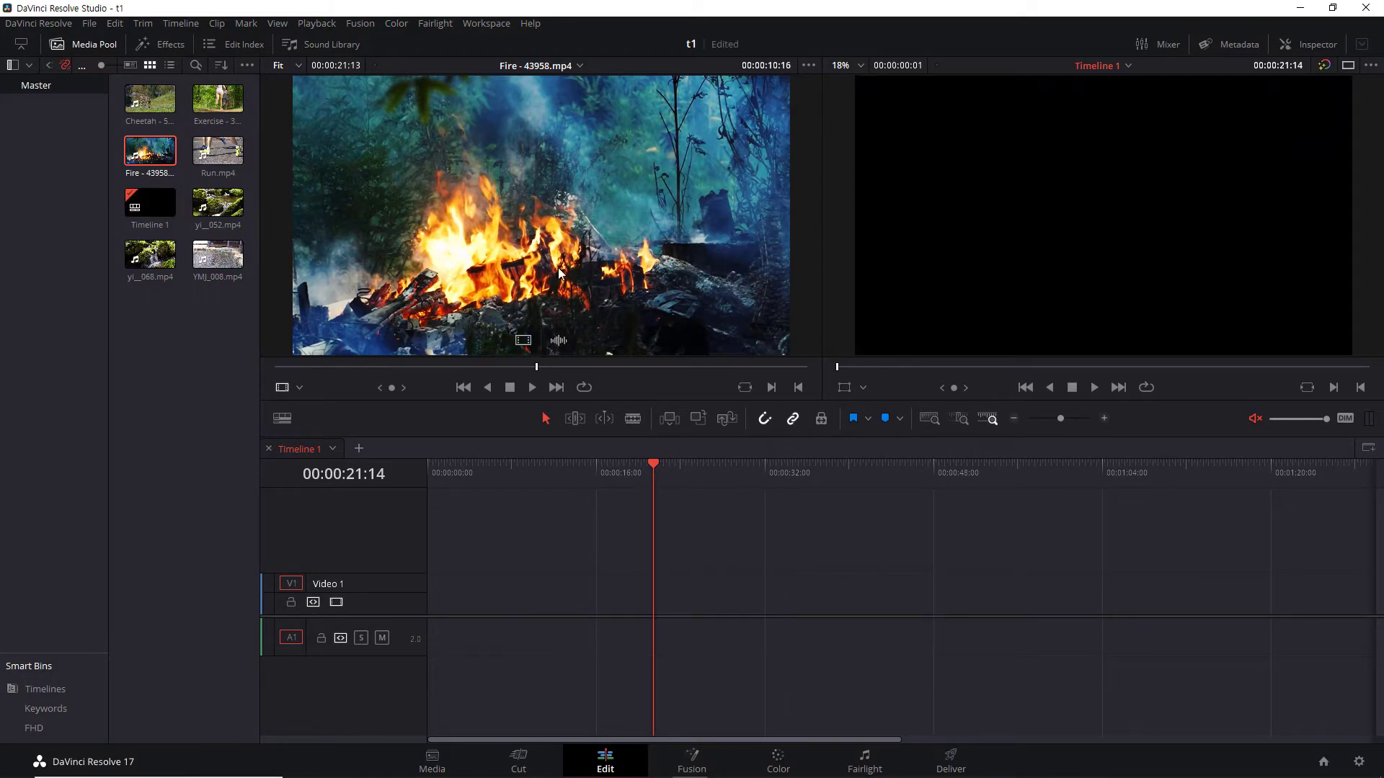
{"action": "left_click_drag", "start_coordinate": [217, 203], "coordinate": [577, 579]}
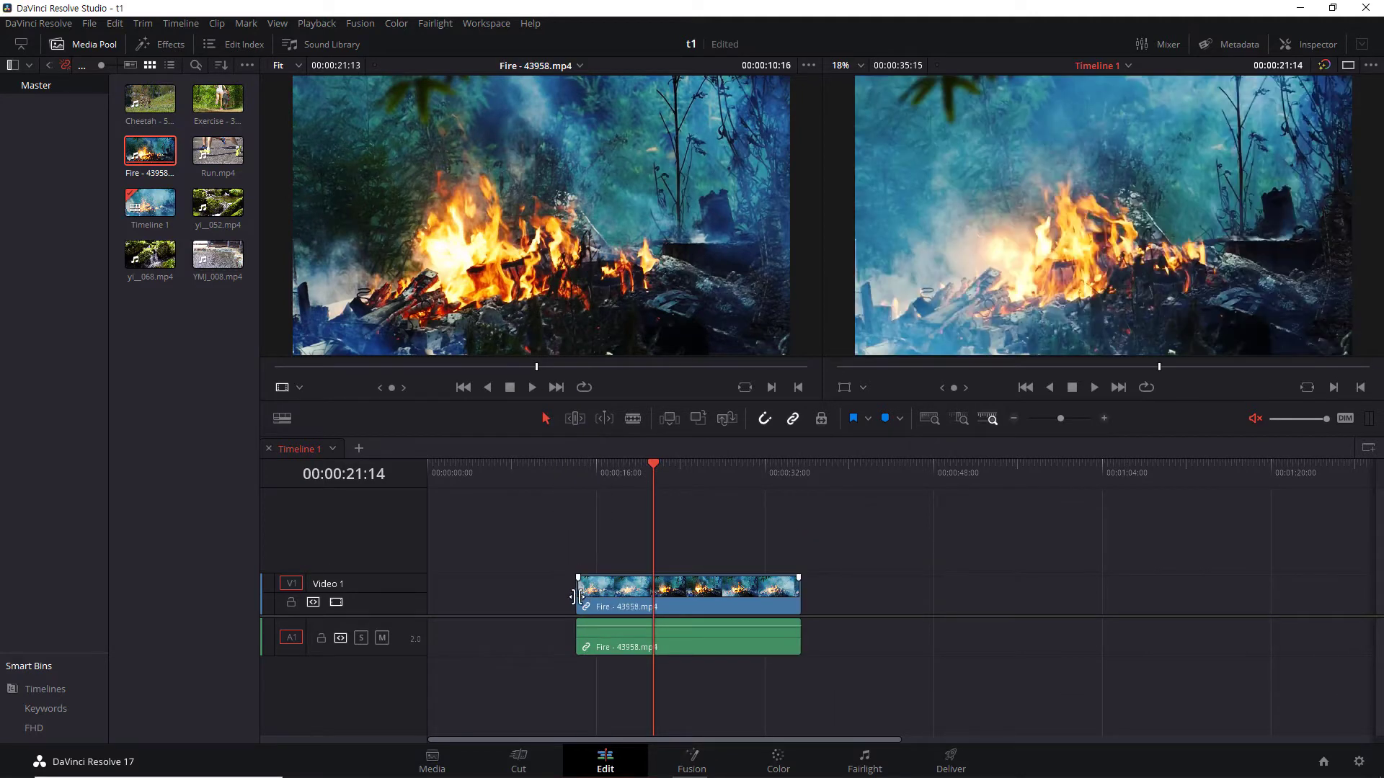
{"action": "key", "text": "ctrl+s"}
{"action": "left_click", "coordinate": [802, 597]}
{"action": "left_click", "coordinate": [918, 554]}
Step: Mark an in point at 00:00:08:09 and an out point at 00:00:14:04 on the Fire source clip
{"action": "left_click_drag", "start_coordinate": [537, 373], "coordinate": [482, 371]}
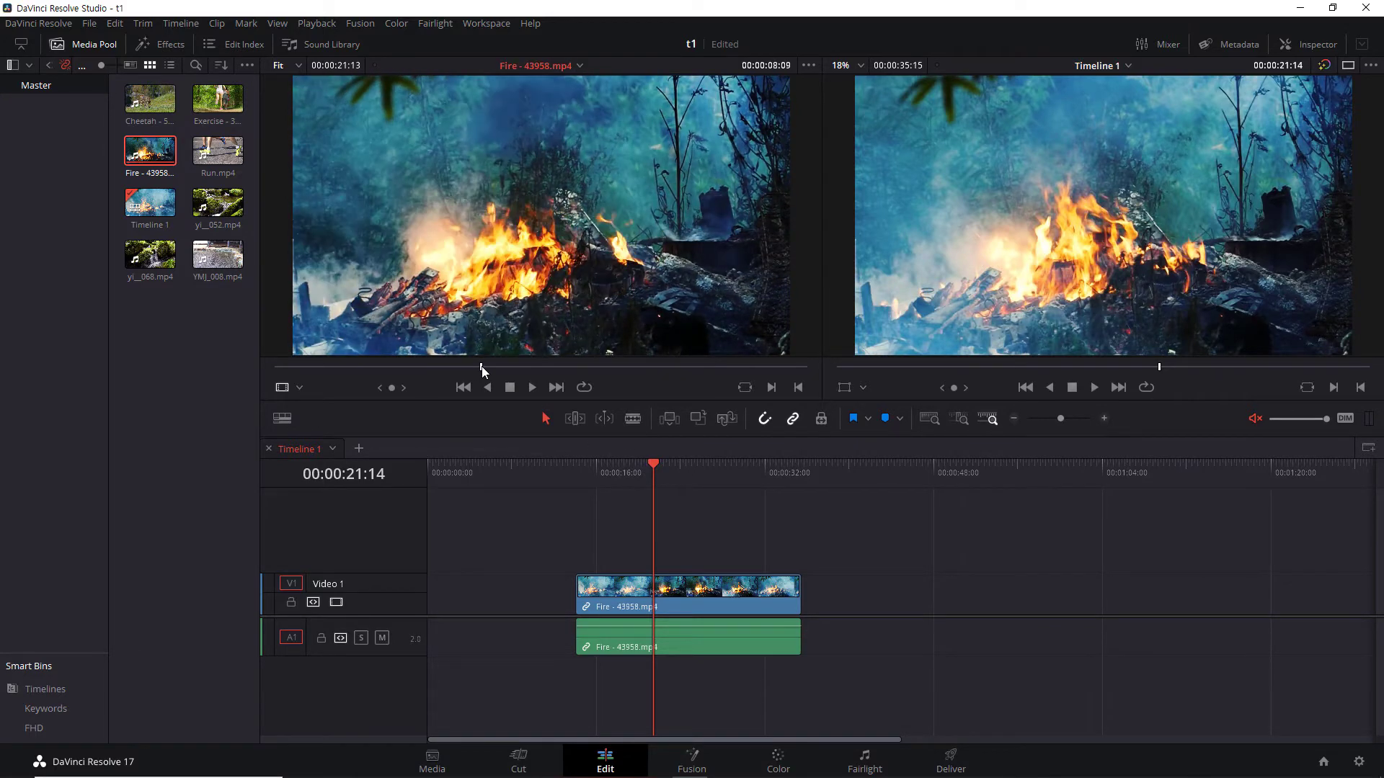
{"action": "left_click", "coordinate": [771, 387]}
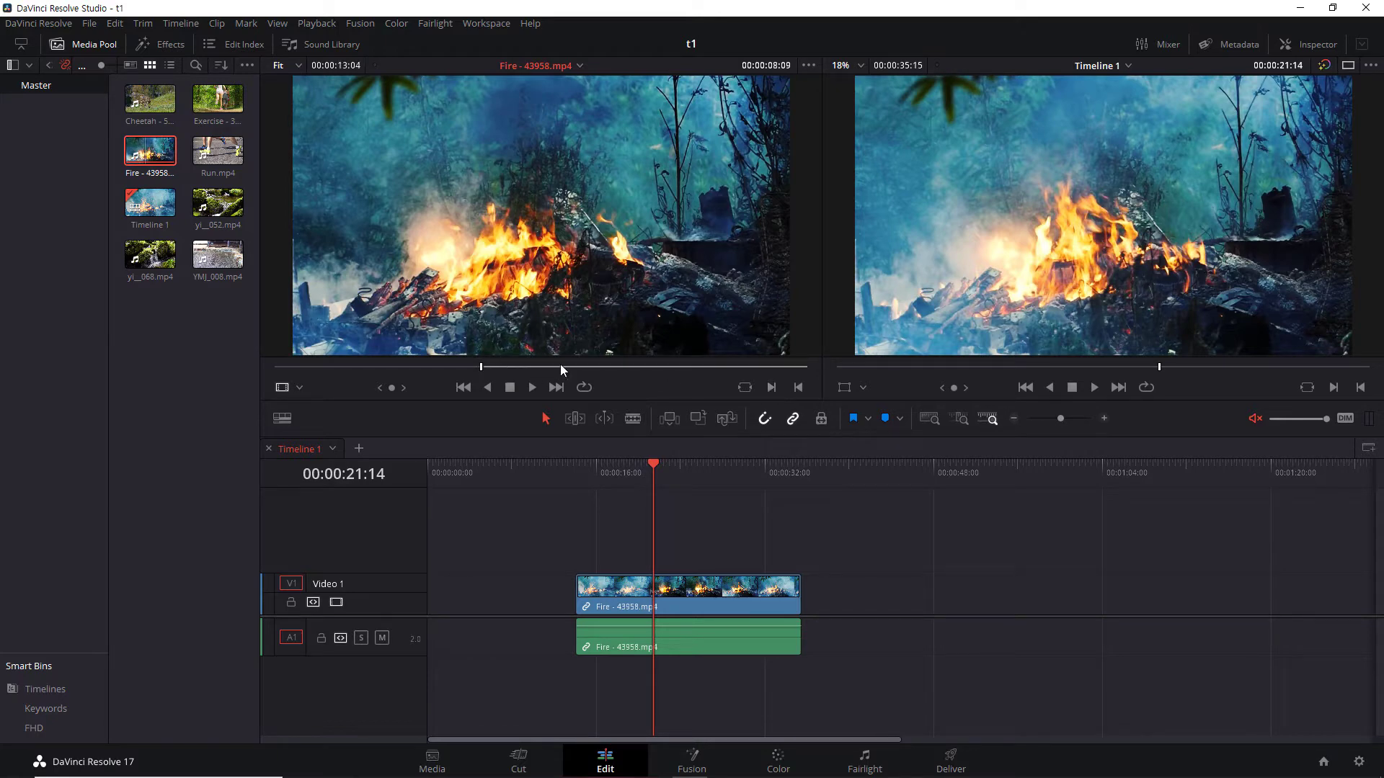
{"action": "left_click_drag", "start_coordinate": [560, 365], "coordinate": [627, 369]}
{"action": "left_click", "coordinate": [799, 387]}
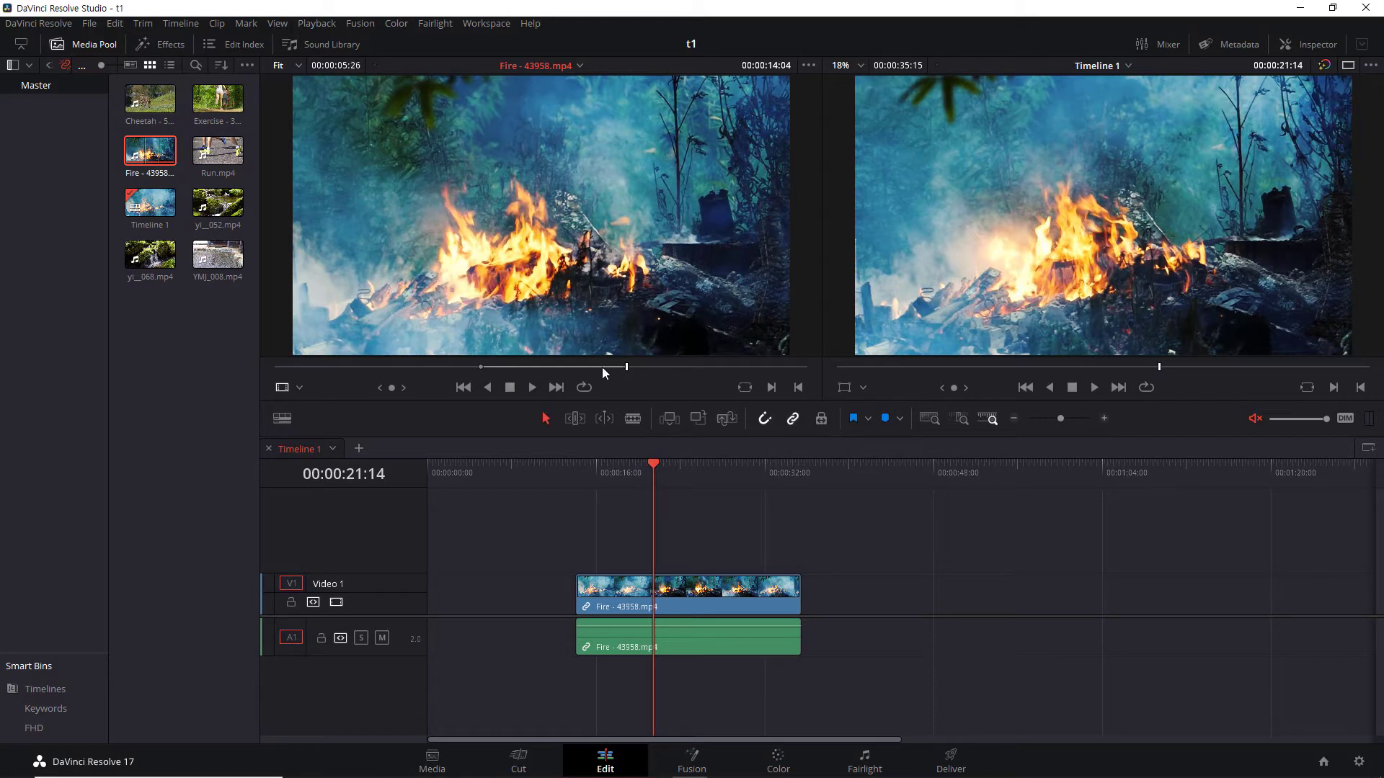
Step: Place the marked Fire range on Video 1 after the first clip and extend its end to the limit of the source footage
{"action": "left_click_drag", "start_coordinate": [605, 348], "coordinate": [936, 610]}
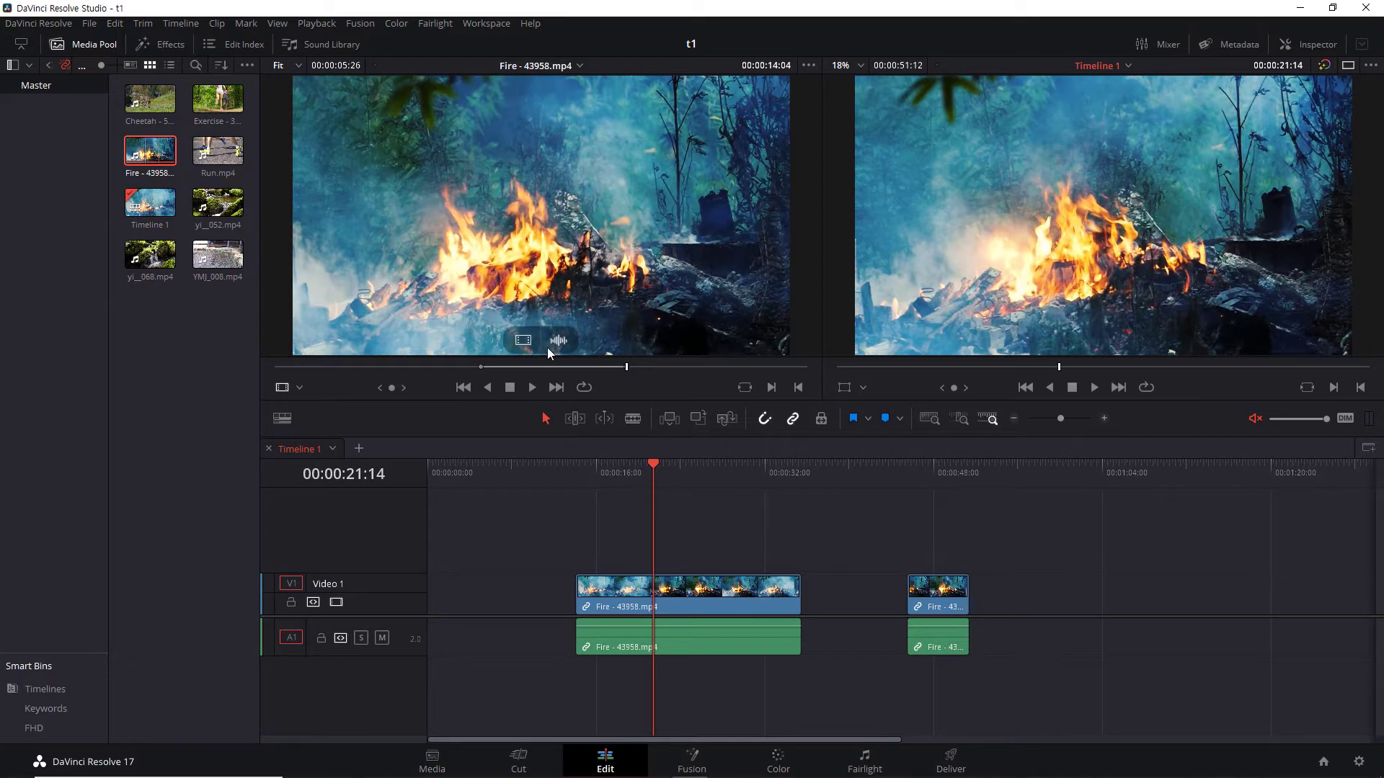
{"action": "left_click", "coordinate": [911, 597]}
{"action": "left_click", "coordinate": [964, 597]}
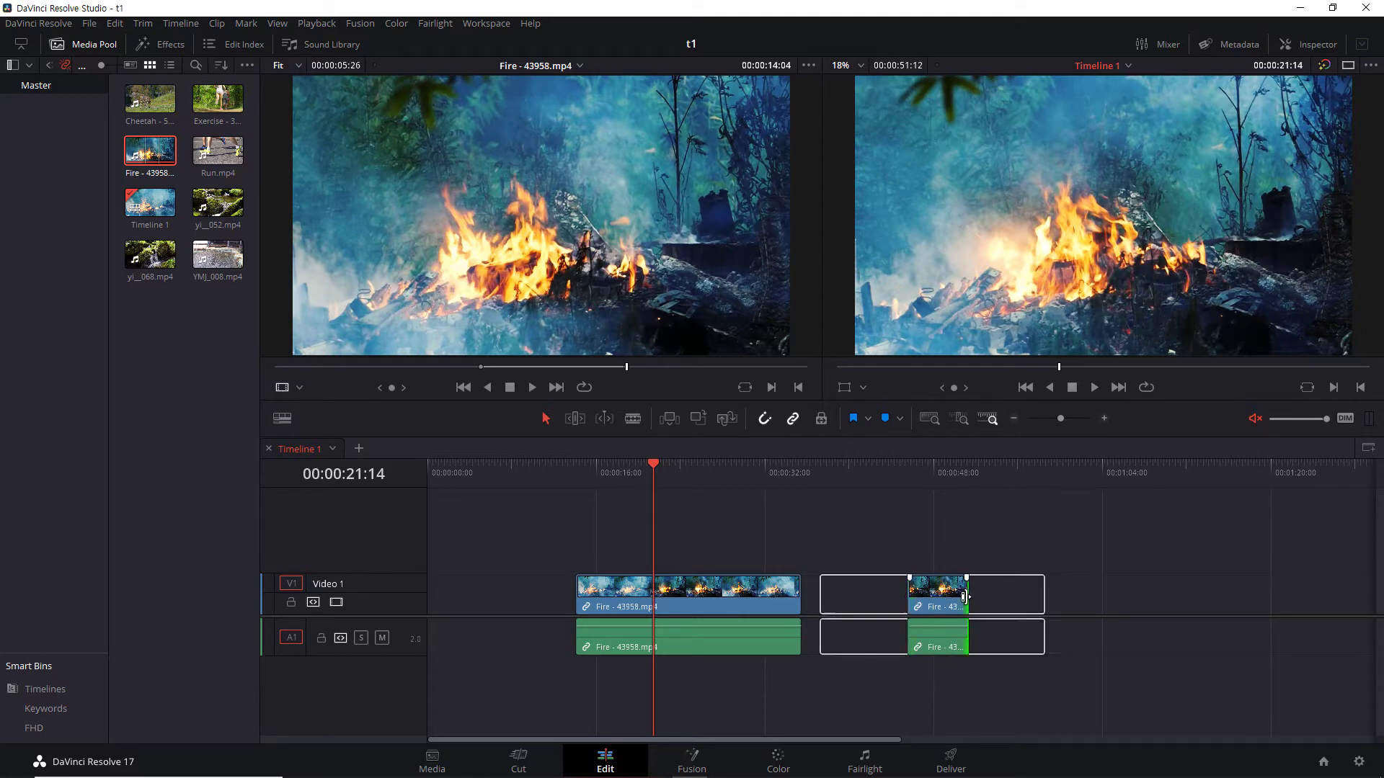
{"action": "left_click_drag", "start_coordinate": [964, 597], "coordinate": [1045, 602]}
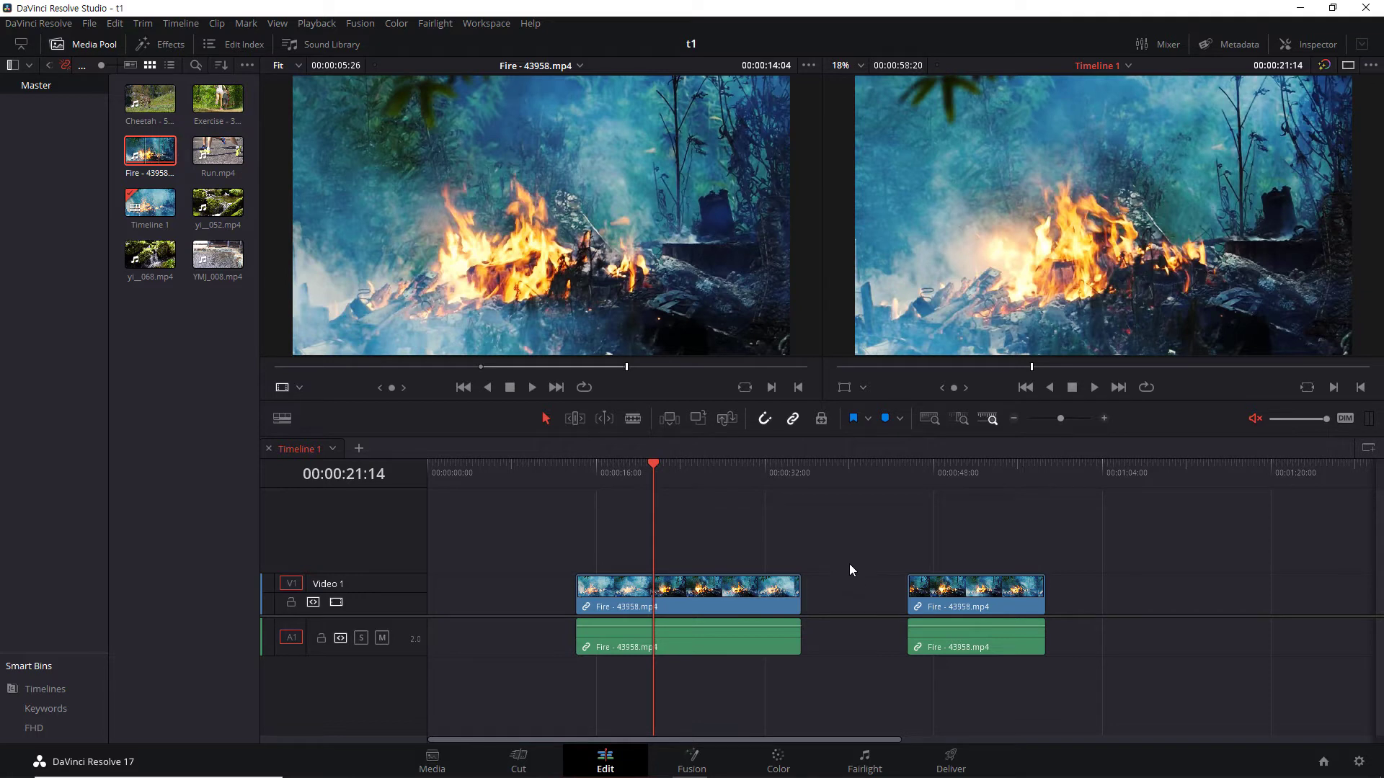
Step: Delete both Fire clips from the timeline and move the source clip's playhead to 00:00:12:14
{"action": "left_click", "coordinate": [742, 591]}
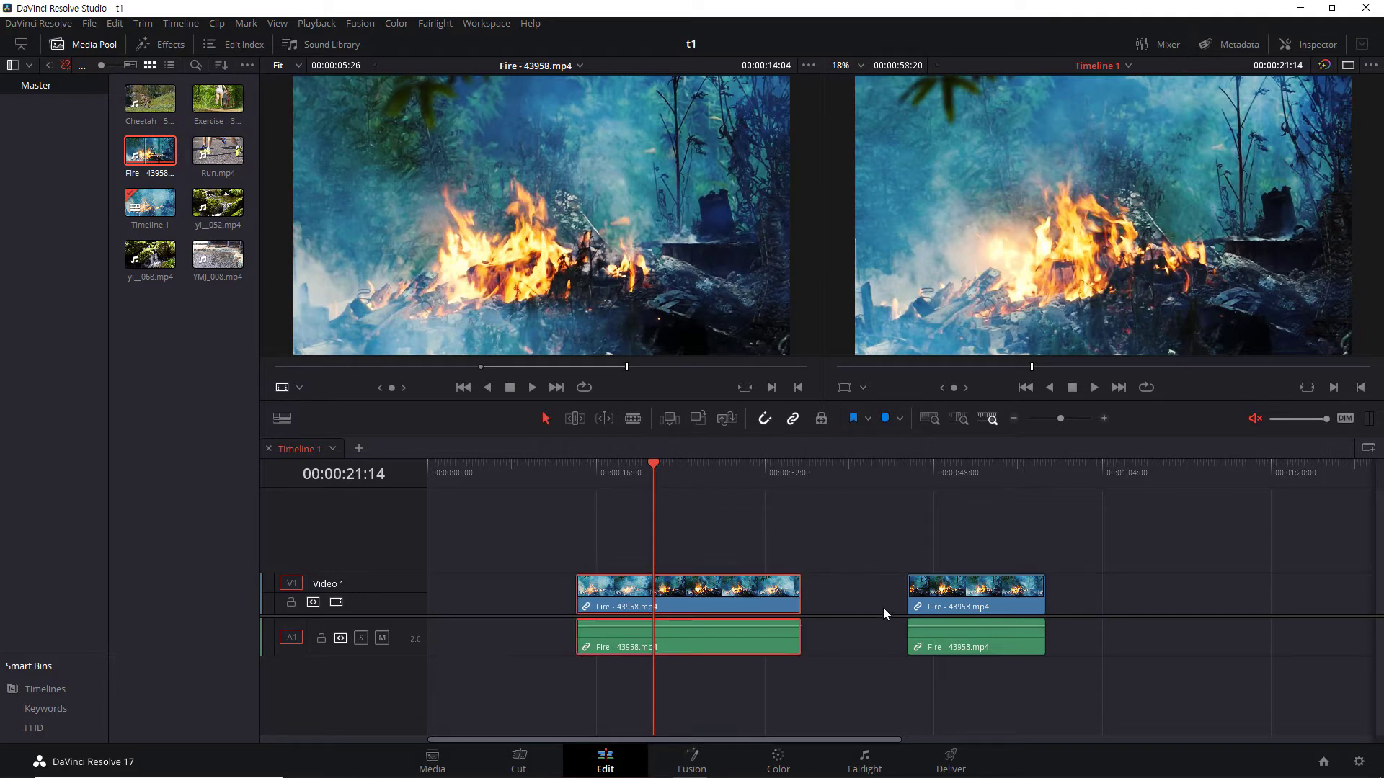
{"action": "key", "text": "BackSpace"}
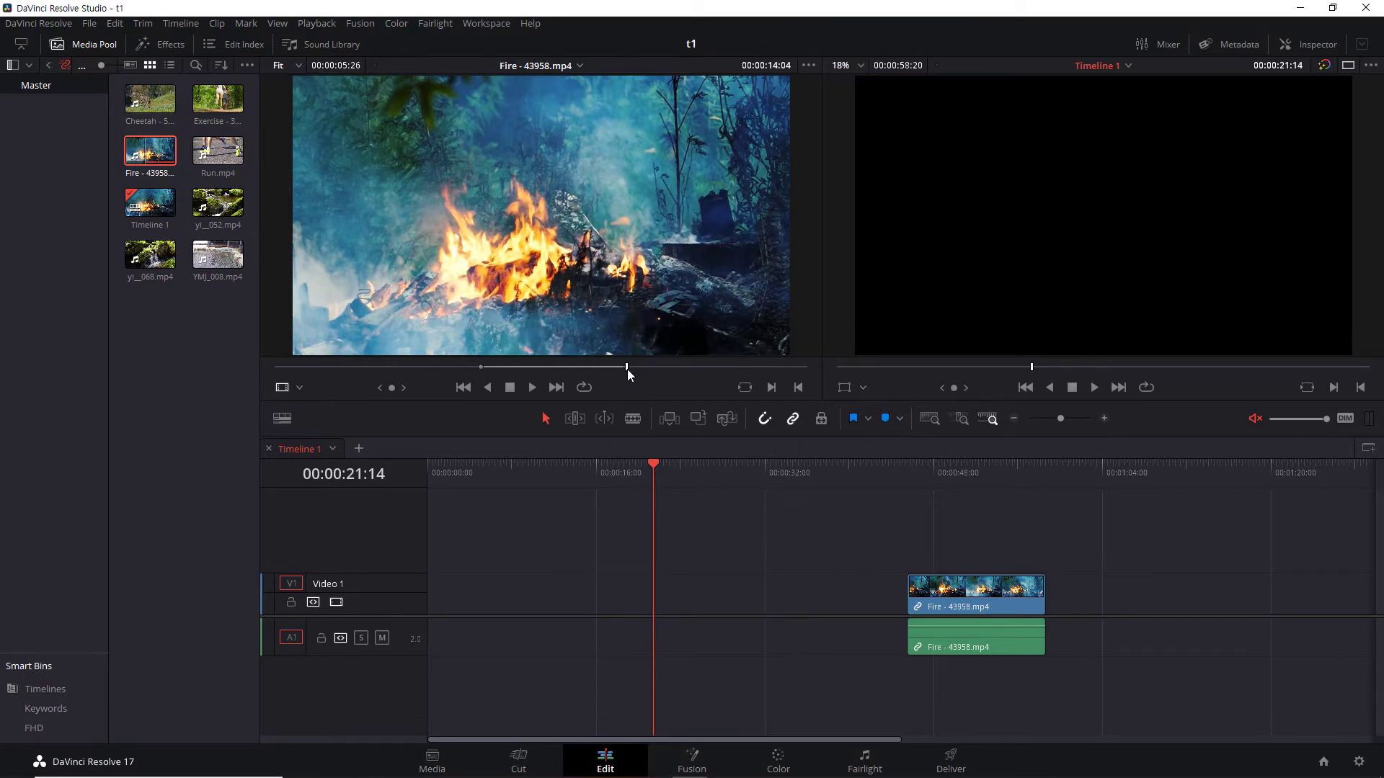
{"action": "left_click_drag", "start_coordinate": [627, 369], "coordinate": [581, 375]}
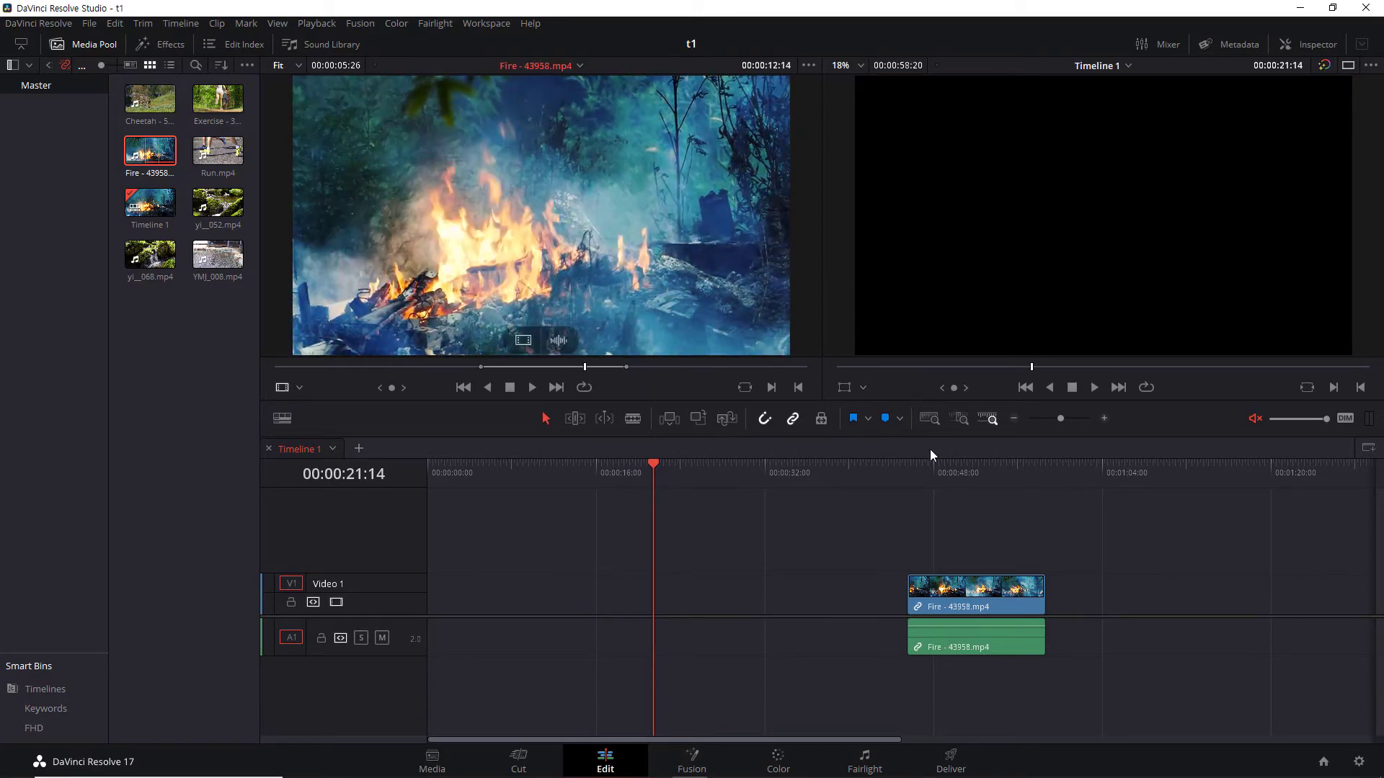
{"action": "left_click", "coordinate": [993, 594]}
{"action": "key", "text": "Delete"}
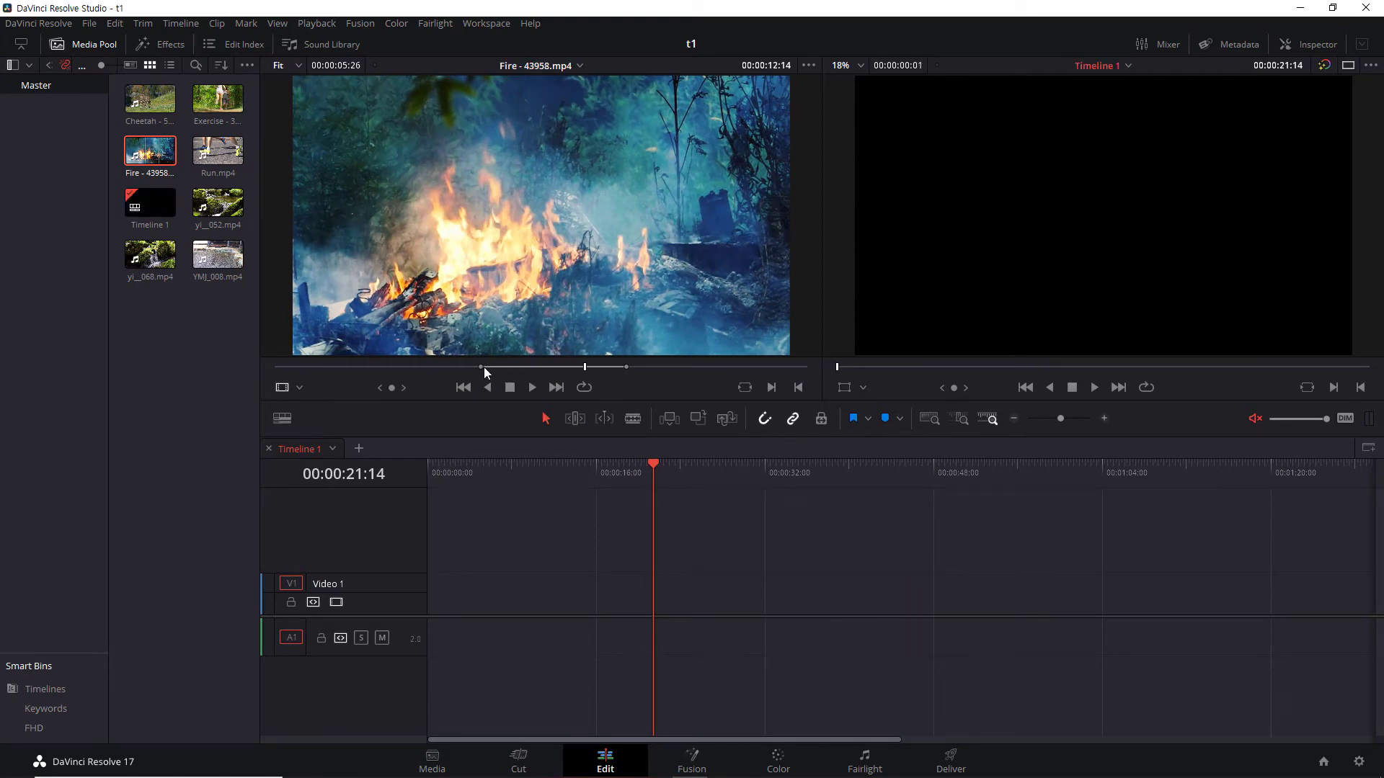
Step: Widen the Fire source clip's in and out points to its full length and clear both marks
{"action": "left_click_drag", "start_coordinate": [482, 366], "coordinate": [266, 364]}
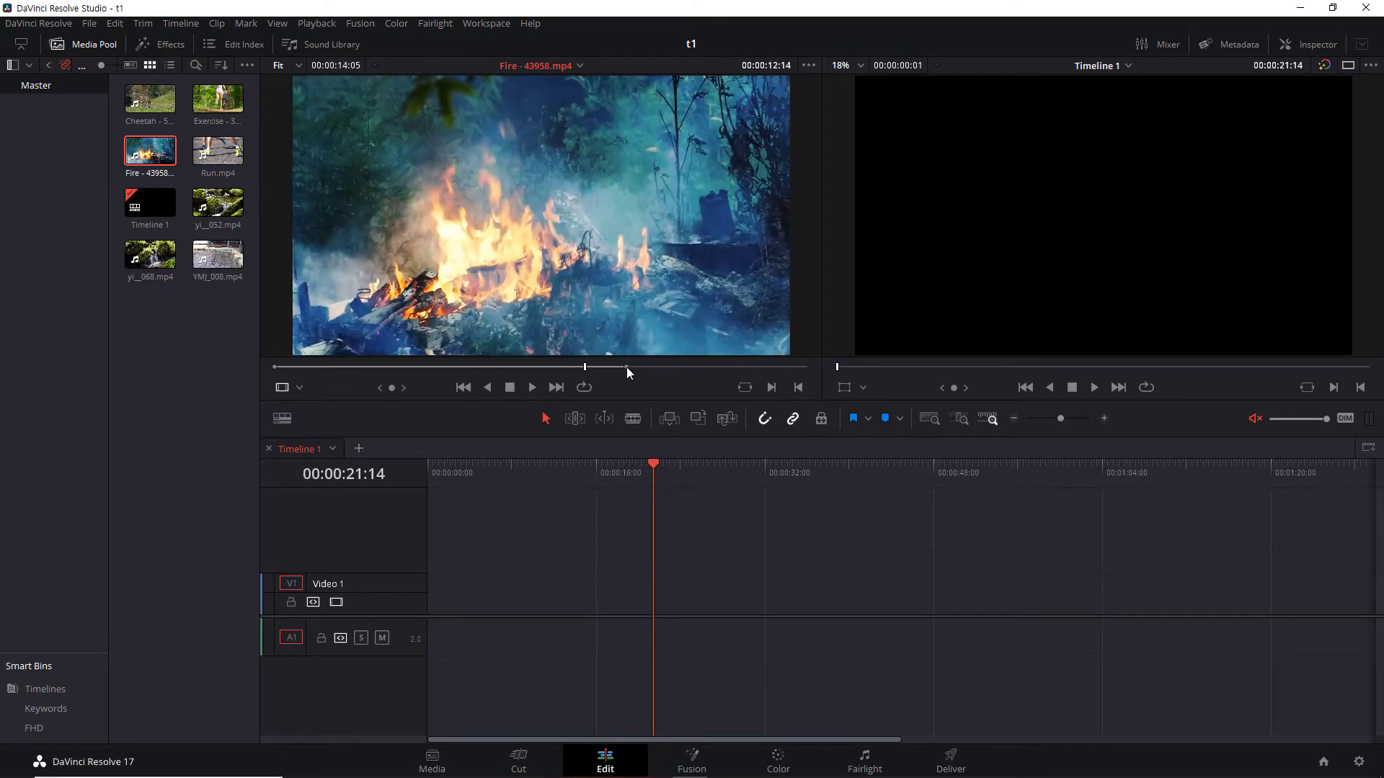
{"action": "left_click_drag", "start_coordinate": [625, 367], "coordinate": [833, 379]}
{"action": "left_click_drag", "start_coordinate": [276, 366], "coordinate": [259, 364]}
{"action": "left_click", "coordinate": [247, 24]}
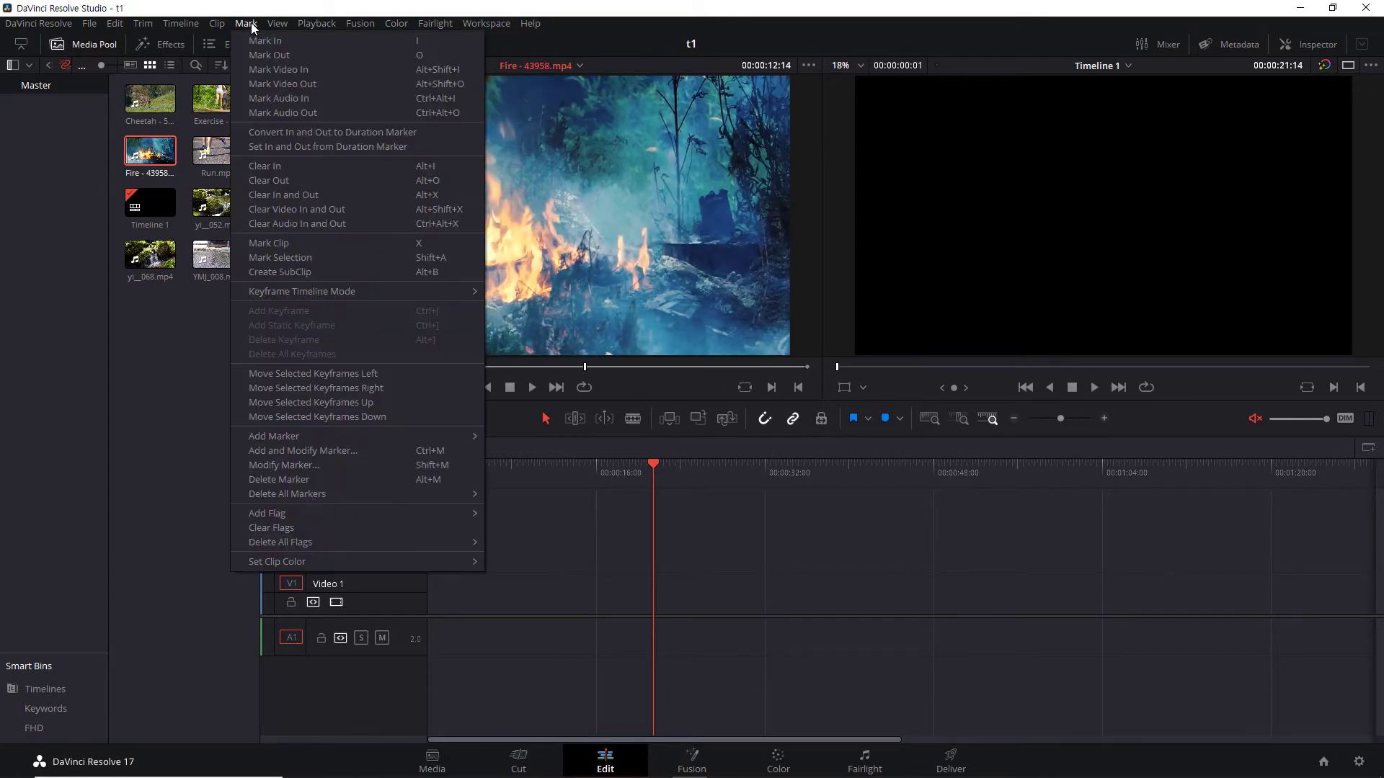
{"action": "left_click", "coordinate": [279, 193]}
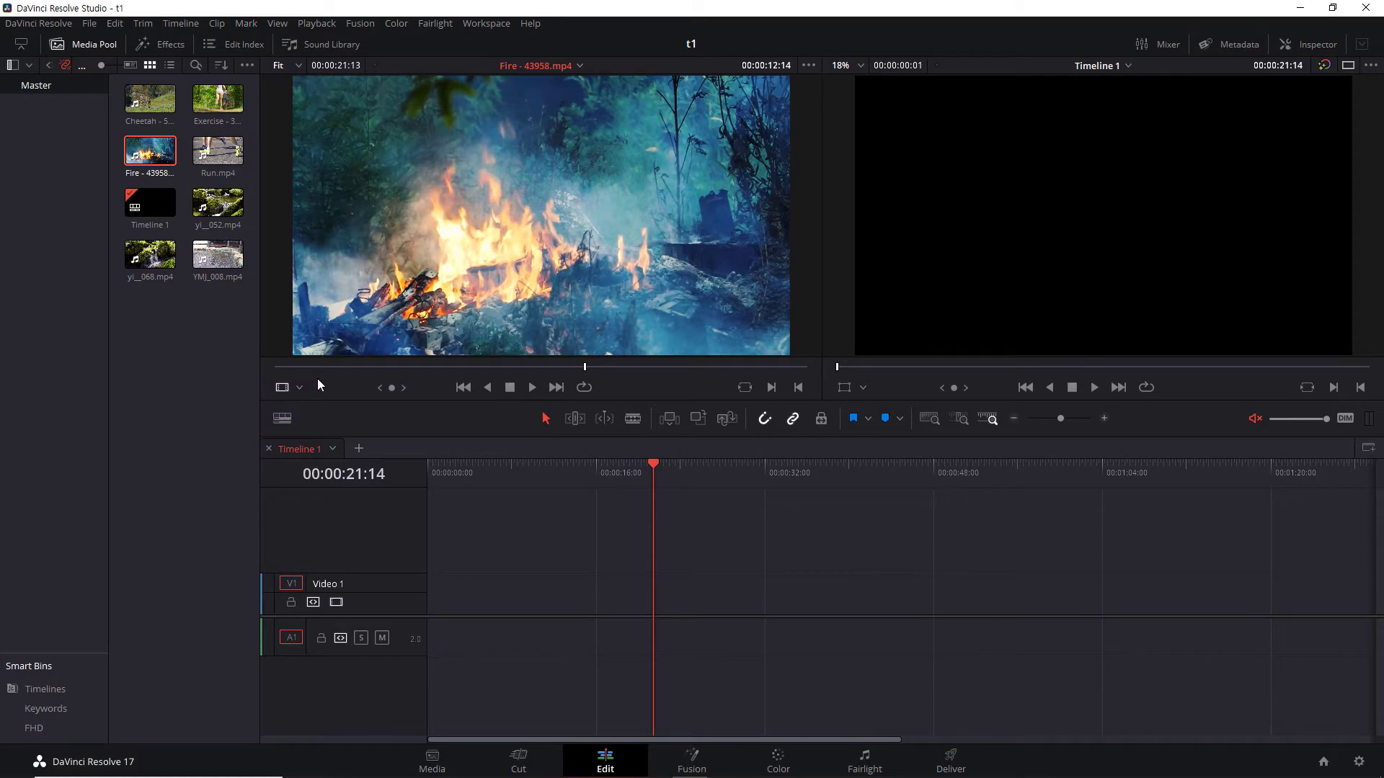
Step: Place the full Fire clip at the playhead on Video 1 and trim its end back to 00:00:32:07
{"action": "left_click_drag", "start_coordinate": [590, 560], "coordinate": [594, 575]}
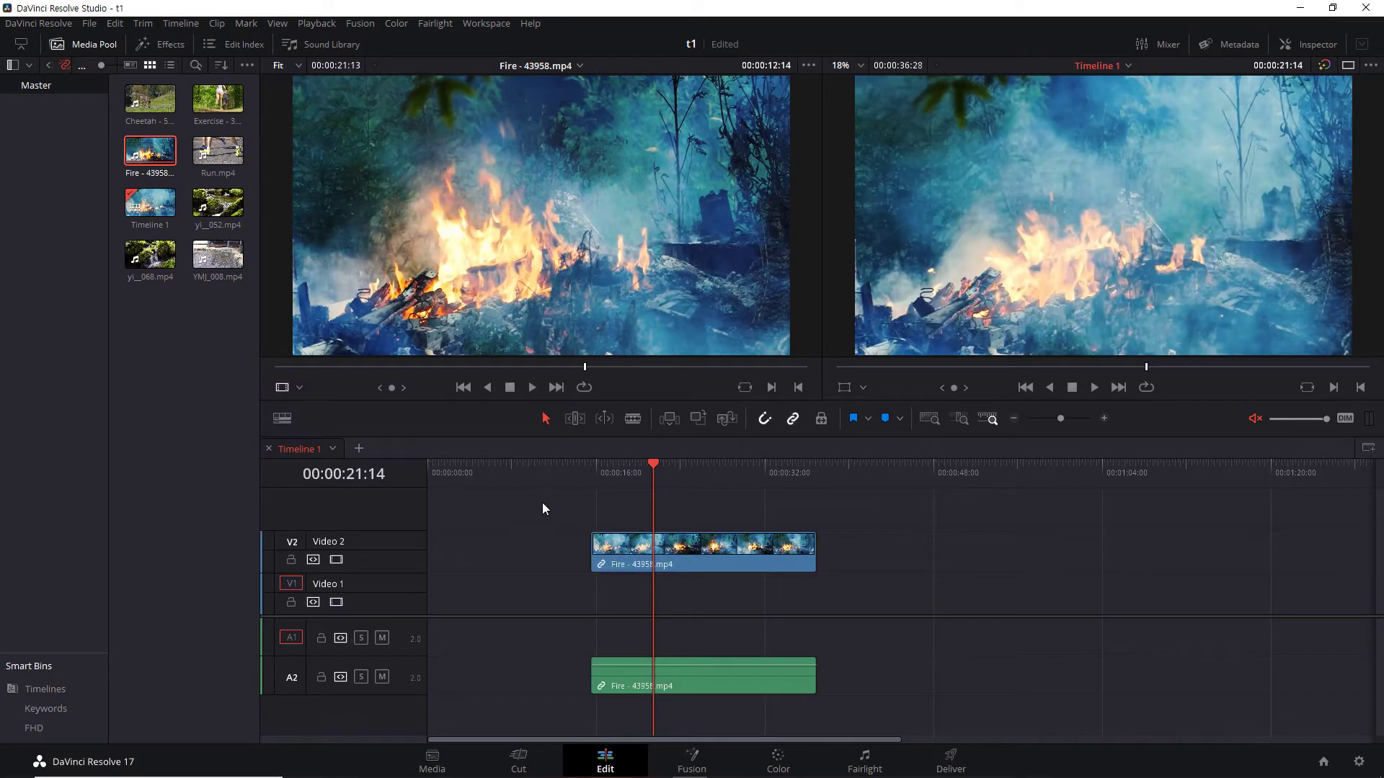
{"action": "key", "text": "ctrl+z"}
{"action": "left_click_drag", "start_coordinate": [537, 288], "coordinate": [654, 589]}
{"action": "left_click_drag", "start_coordinate": [821, 588], "coordinate": [765, 588]}
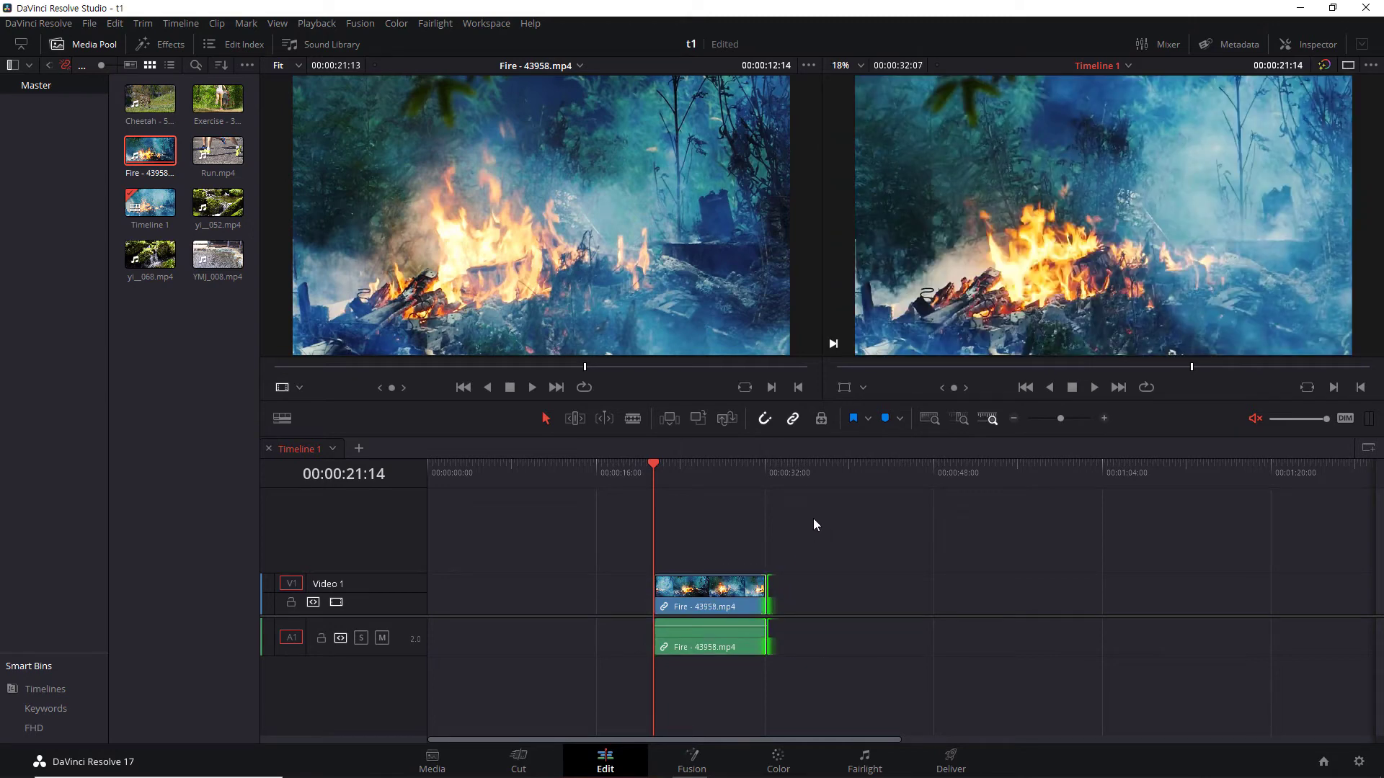
{"action": "key", "text": "ctrl+s"}
Step: Move the timeline playhead to 00:00:20:07 and delete the Fire clip from the timeline
{"action": "mouse_move", "coordinate": [653, 468]}
{"action": "left_mouse_down"}
{"action": "mouse_move", "coordinate": [666, 470]}
{"action": "mouse_move", "coordinate": [640, 474]}
{"action": "left_mouse_up"}
{"action": "left_click", "coordinate": [717, 593]}
{"action": "key", "text": "Delete"}
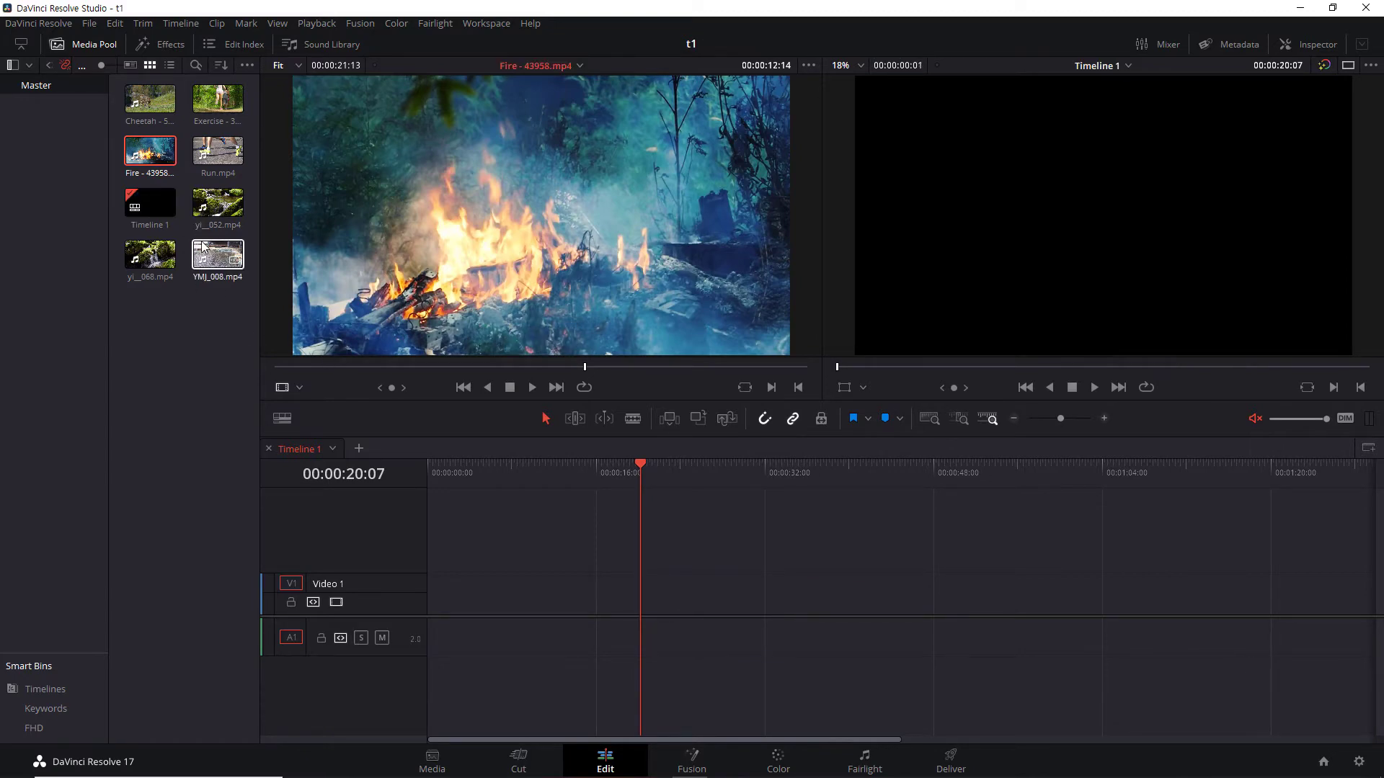
Step: Place yi__068.mp4 and yi__052.mp4 back to back on Video 1 and move the playhead to the cut between them
{"action": "left_click_drag", "start_coordinate": [150, 254], "coordinate": [502, 604]}
{"action": "left_click_drag", "start_coordinate": [217, 206], "coordinate": [849, 604]}
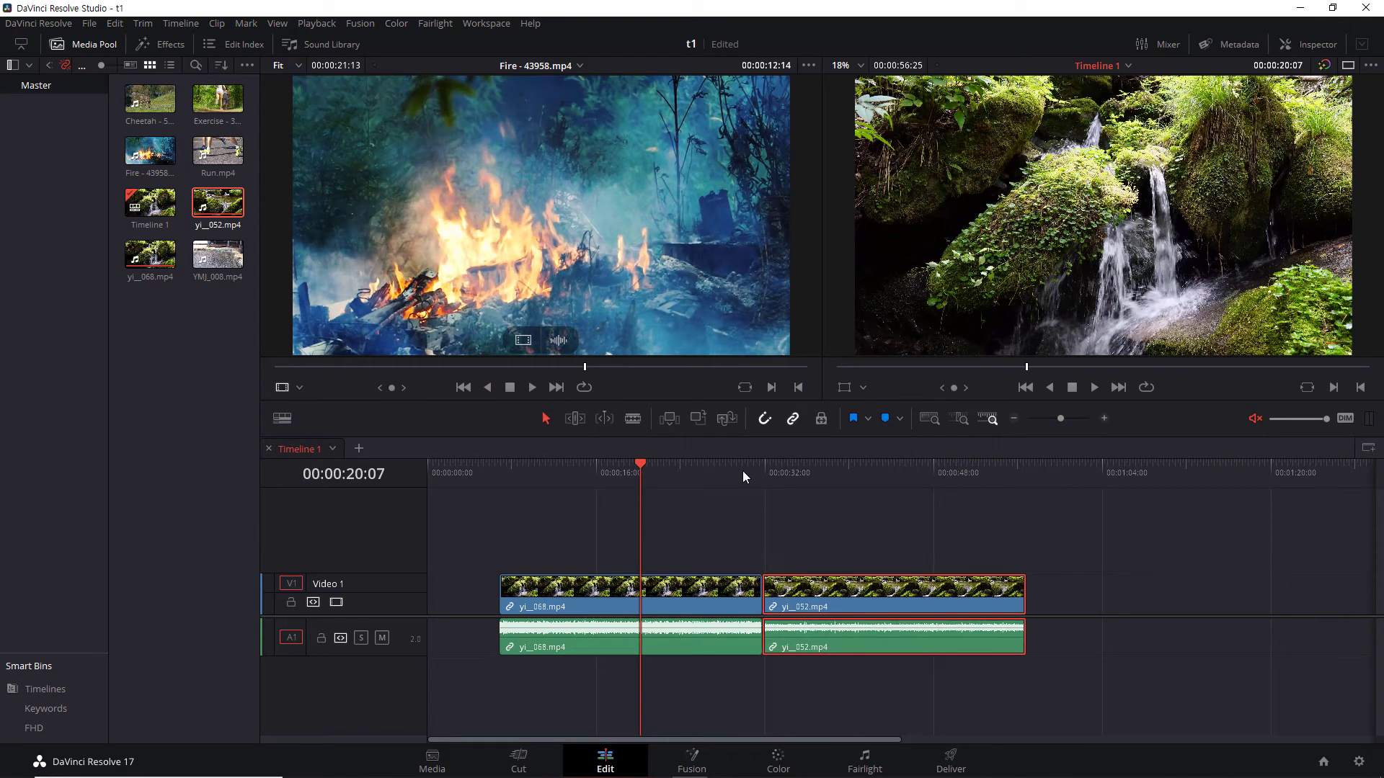
{"action": "left_click", "coordinate": [763, 468]}
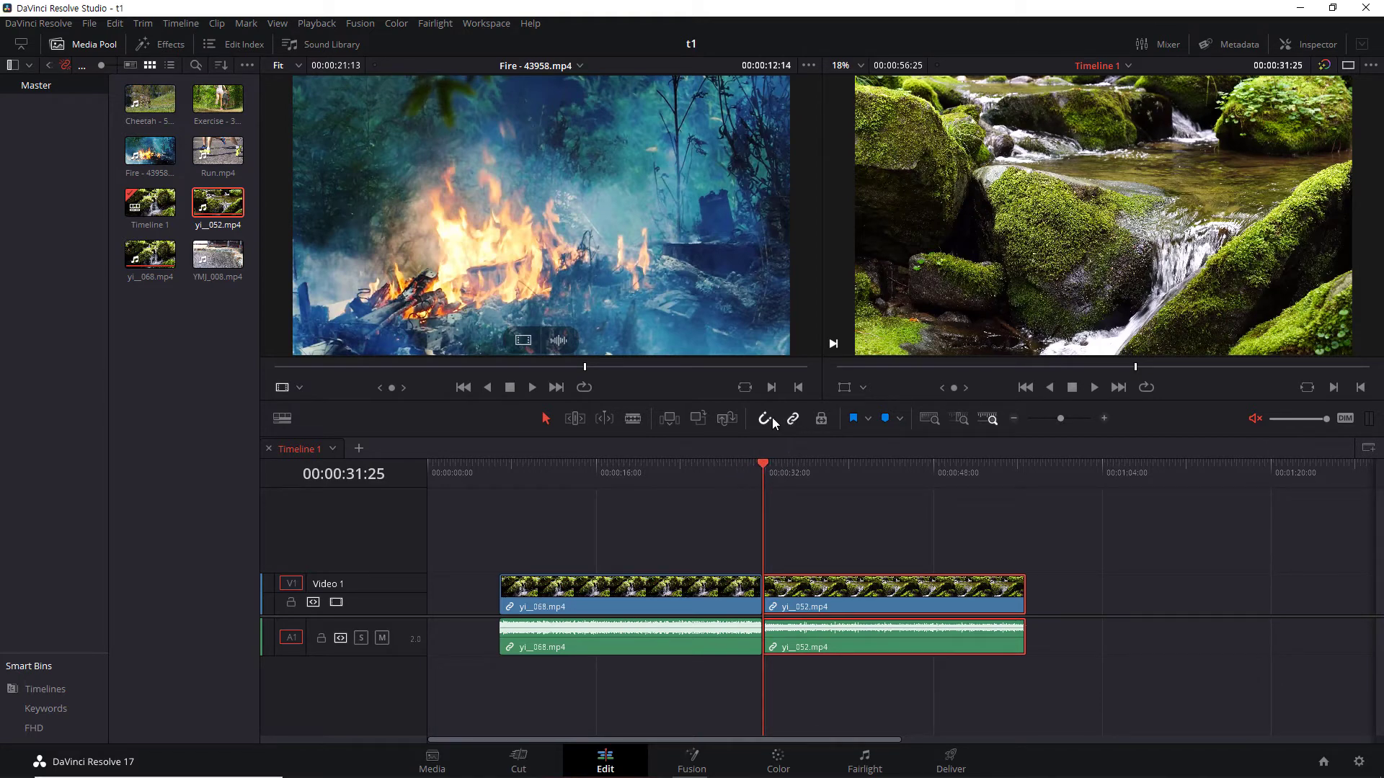
Step: Play back the cut between the yi__068.mp4 and yi__052.mp4 clips, starting from 00:00:31:11
{"action": "left_click_drag", "start_coordinate": [765, 467], "coordinate": [759, 467]}
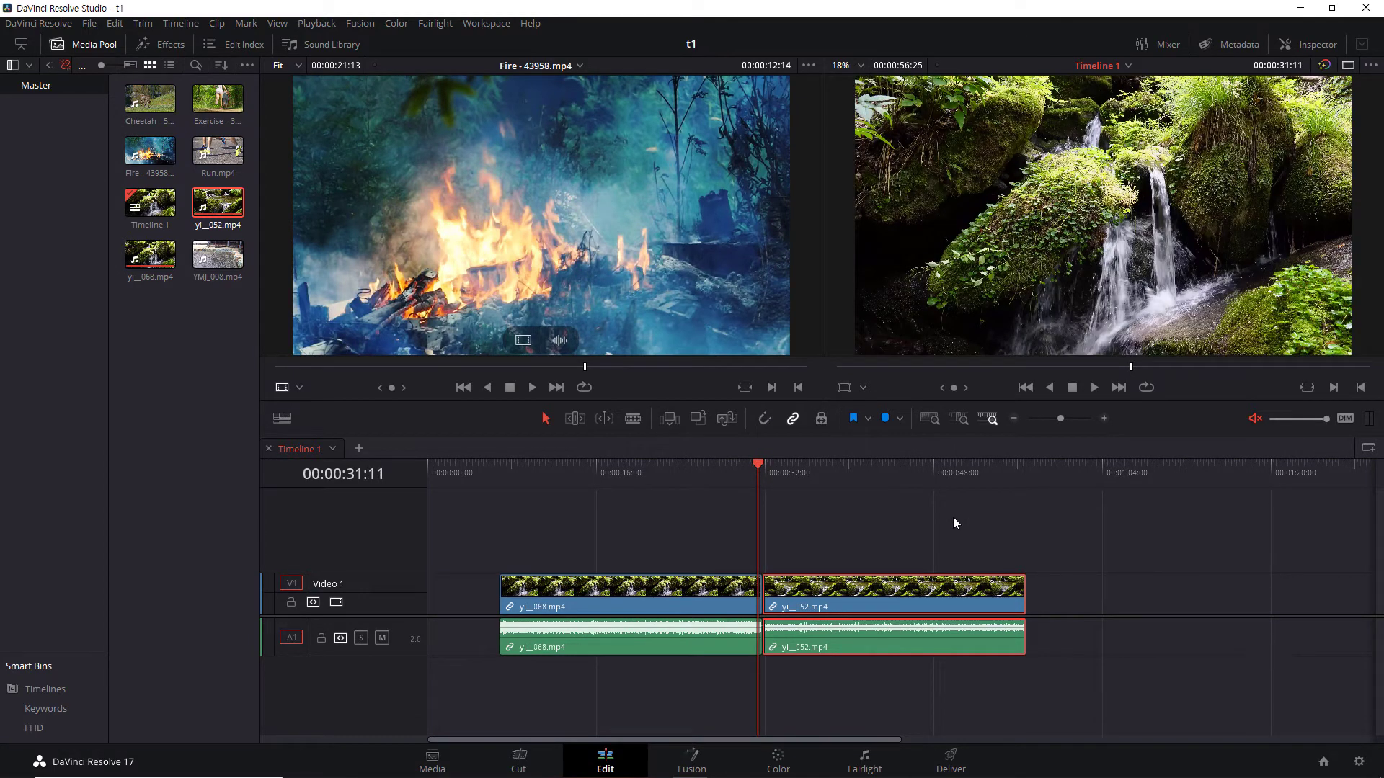
{"action": "key", "text": "space"}
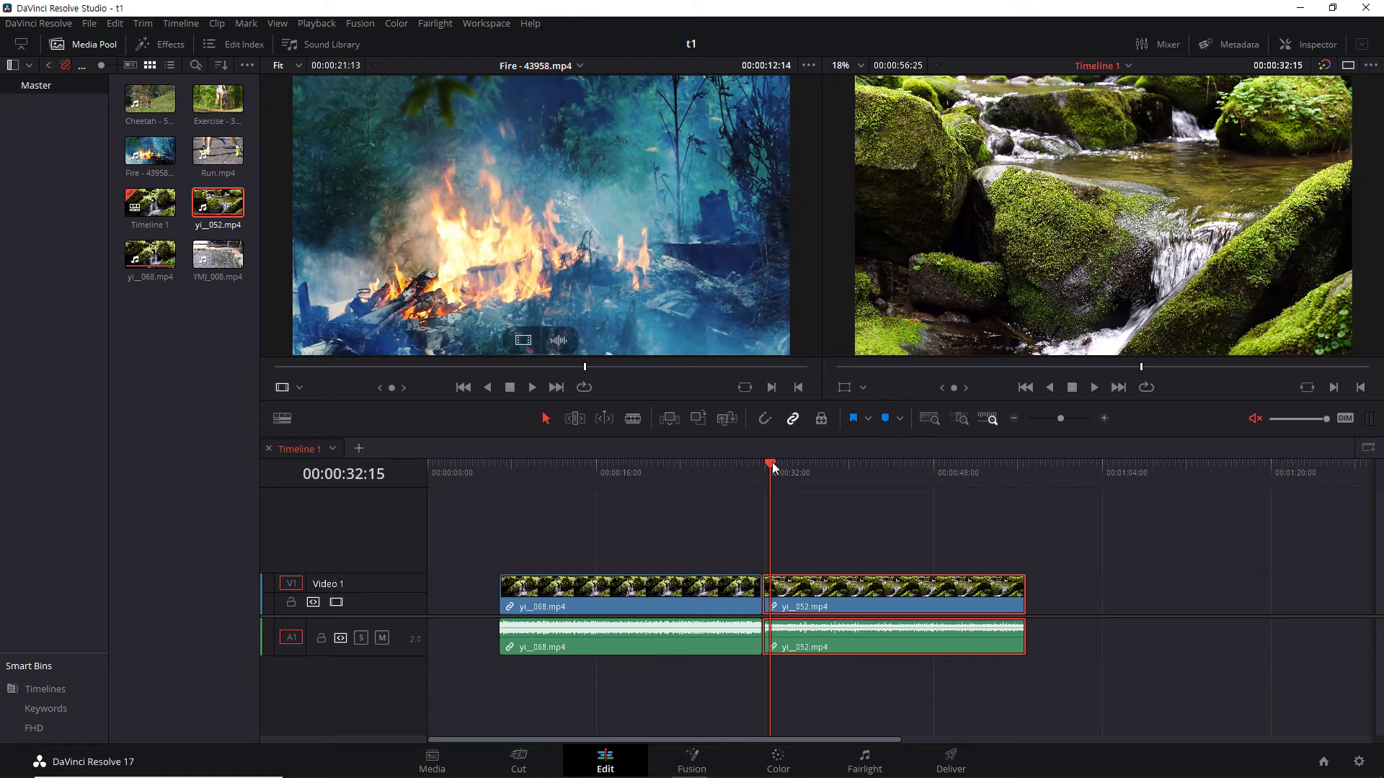
{"action": "left_click_drag", "start_coordinate": [772, 467], "coordinate": [755, 473]}
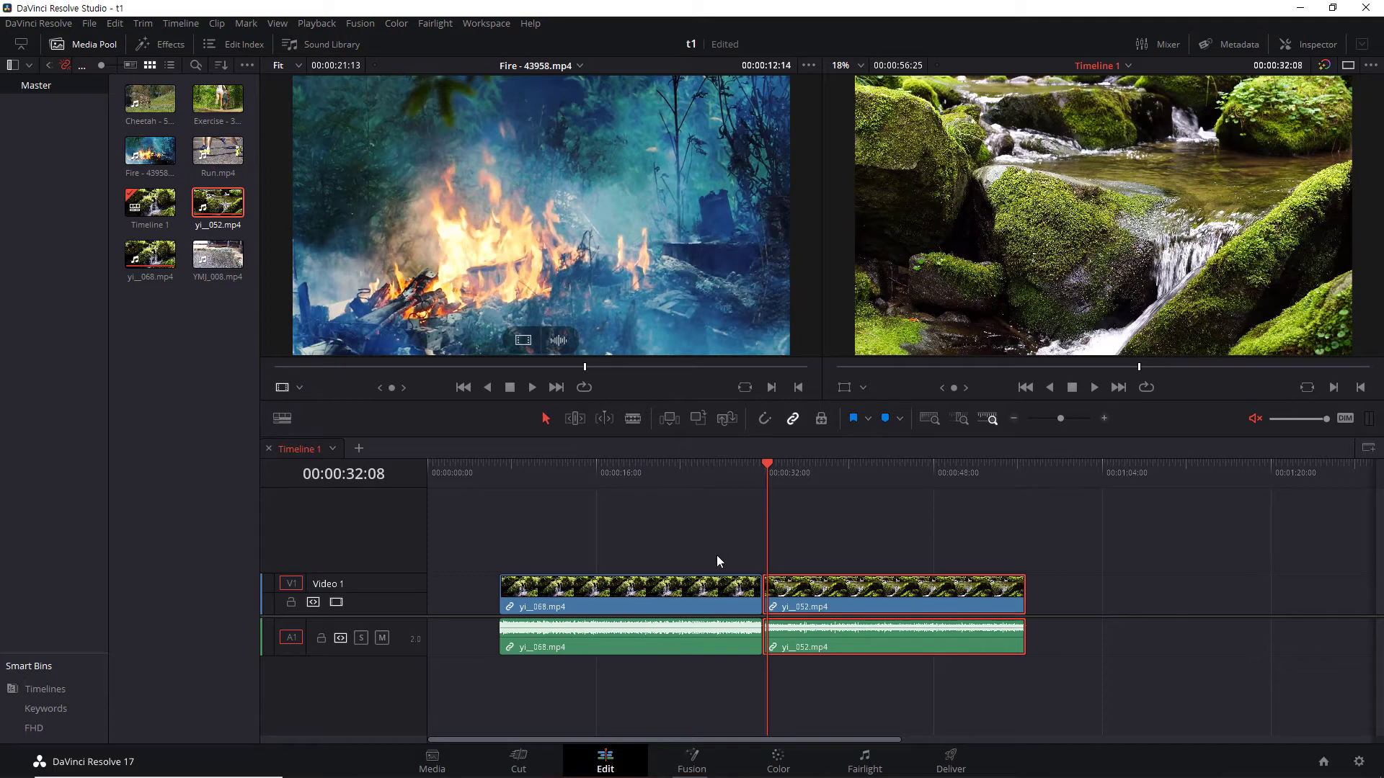
Step: Show the video transitions and try to apply Cross Dissolve at the cut between yi__068.mp4 and yi__052.mp4
{"action": "left_click", "coordinate": [171, 45]}
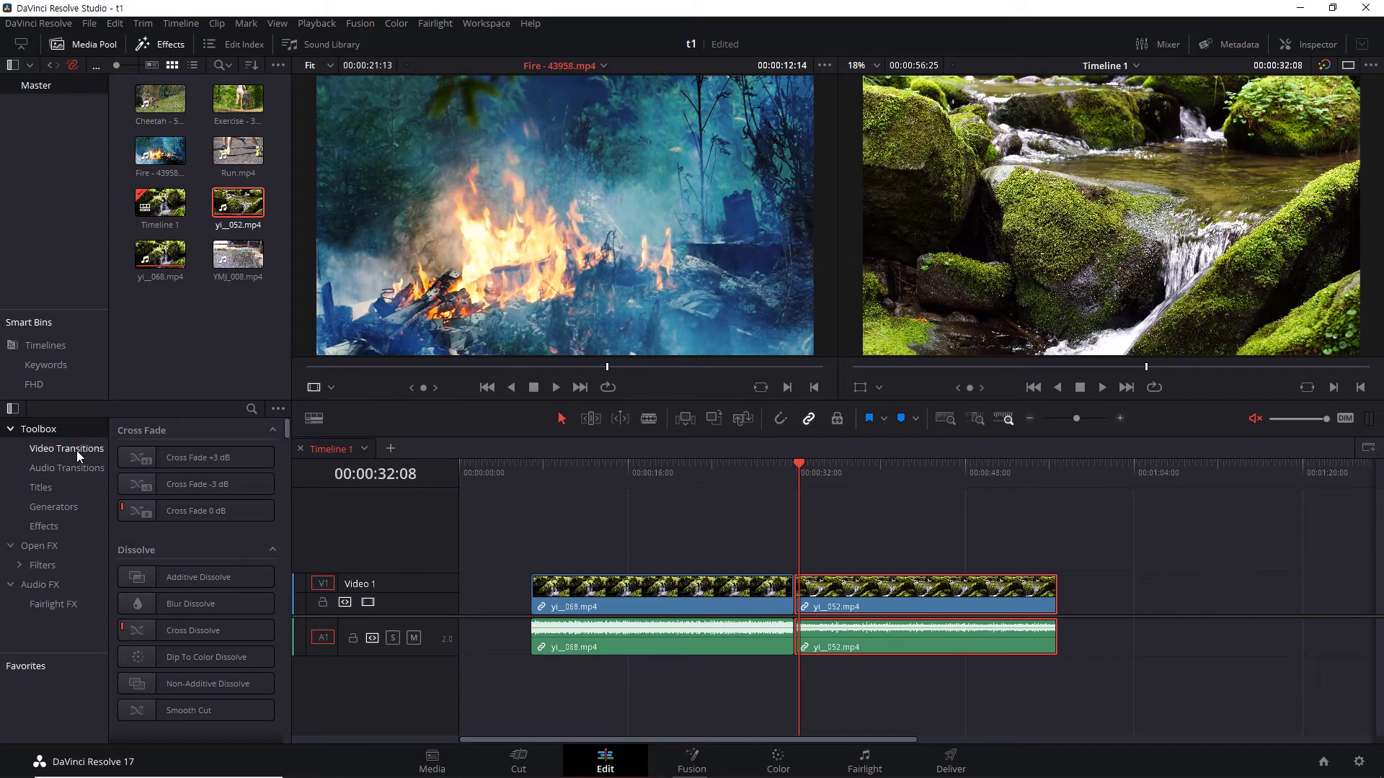
{"action": "left_click", "coordinate": [76, 447]}
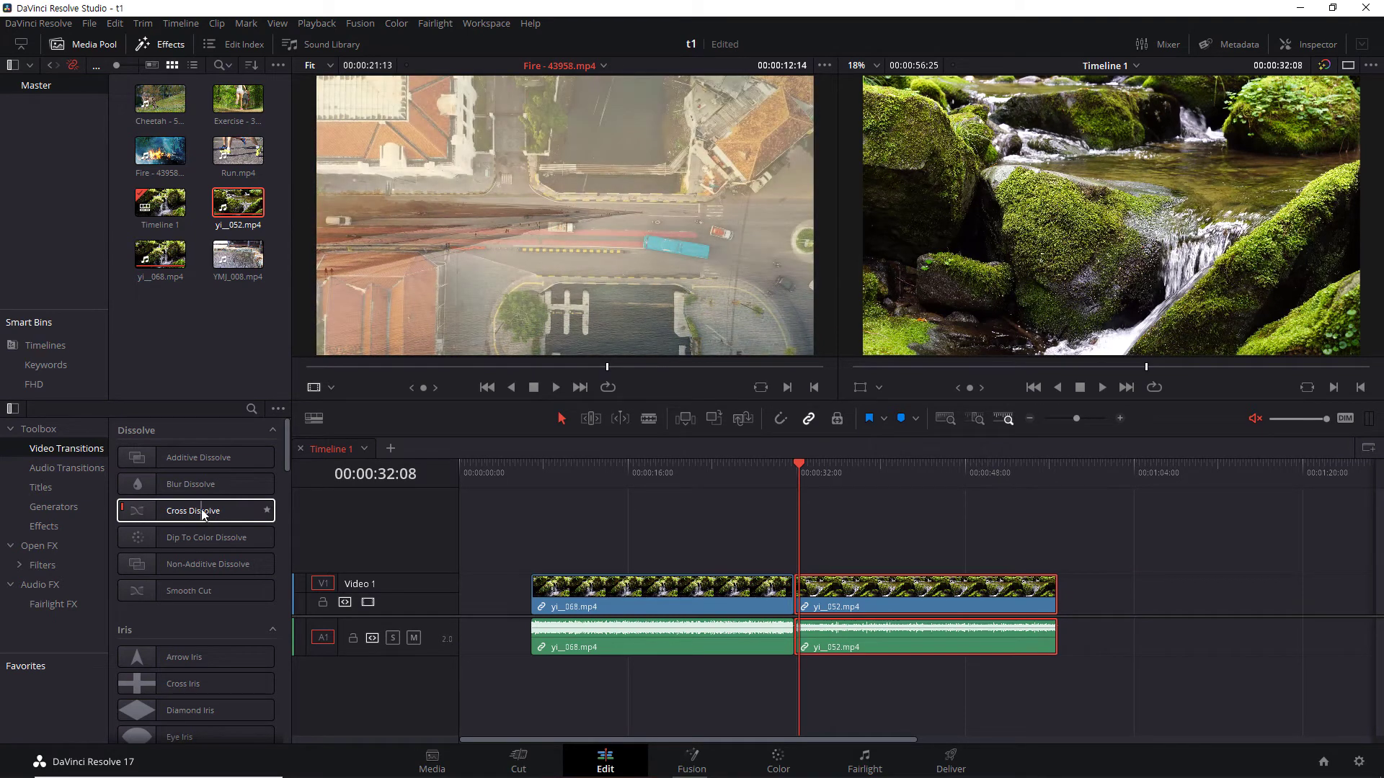
{"action": "left_click_drag", "start_coordinate": [740, 528], "coordinate": [829, 619]}
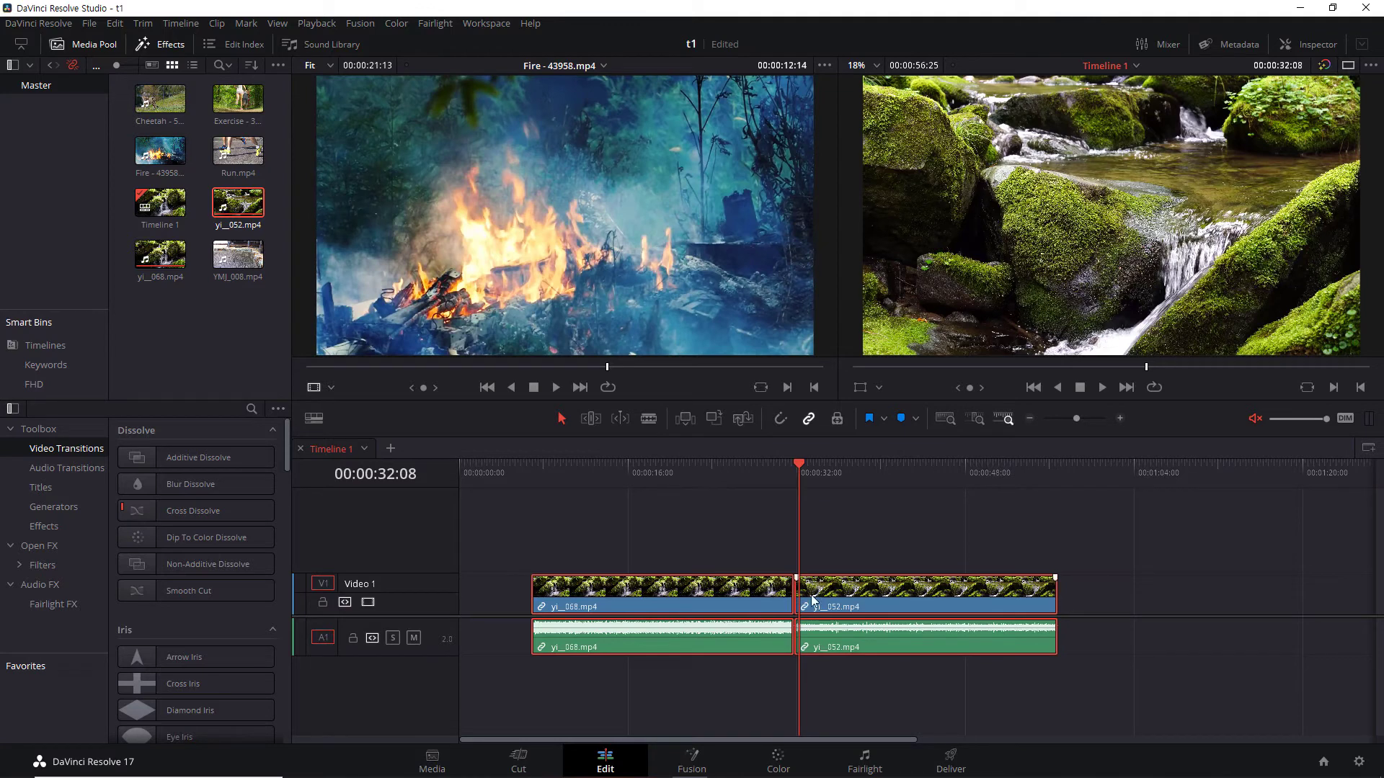
{"action": "left_click_drag", "start_coordinate": [217, 511], "coordinate": [792, 596]}
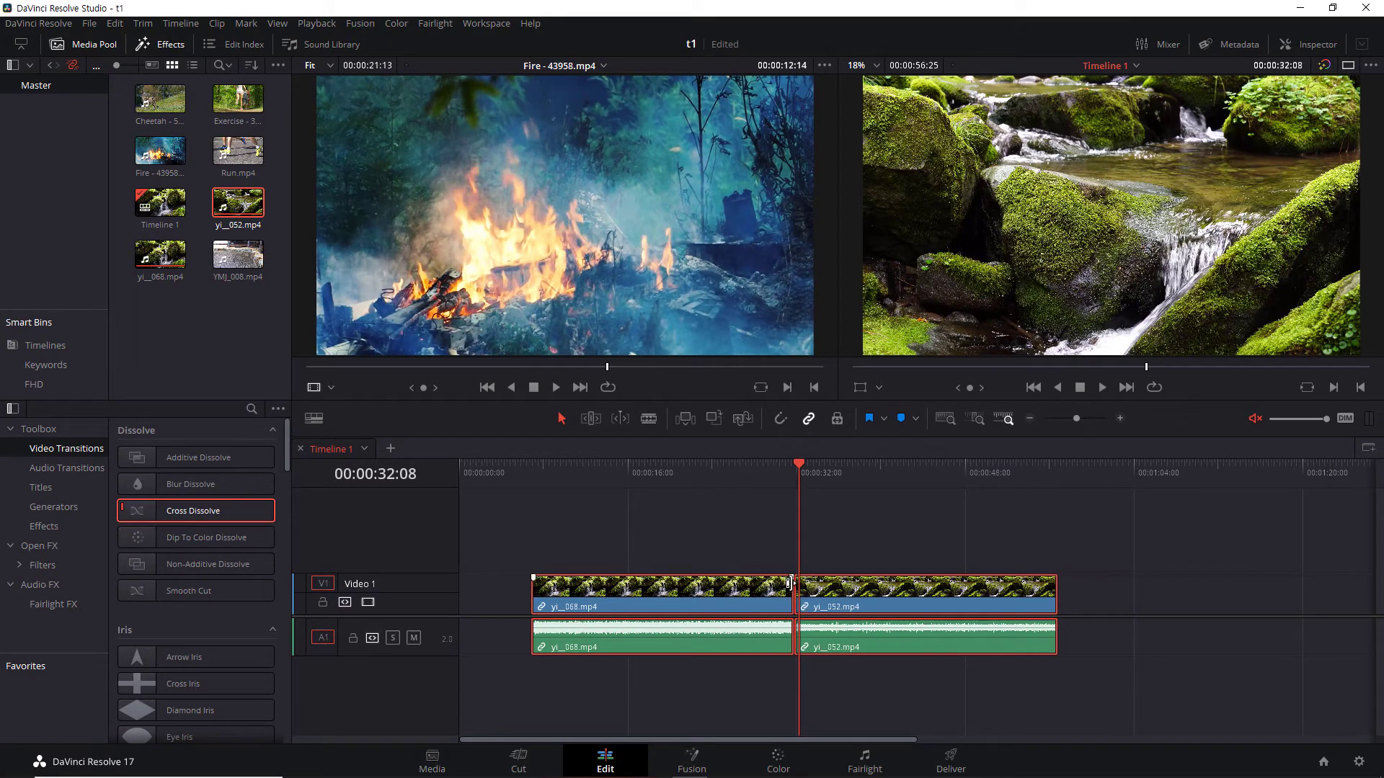
{"action": "left_click_drag", "start_coordinate": [227, 513], "coordinate": [794, 586]}
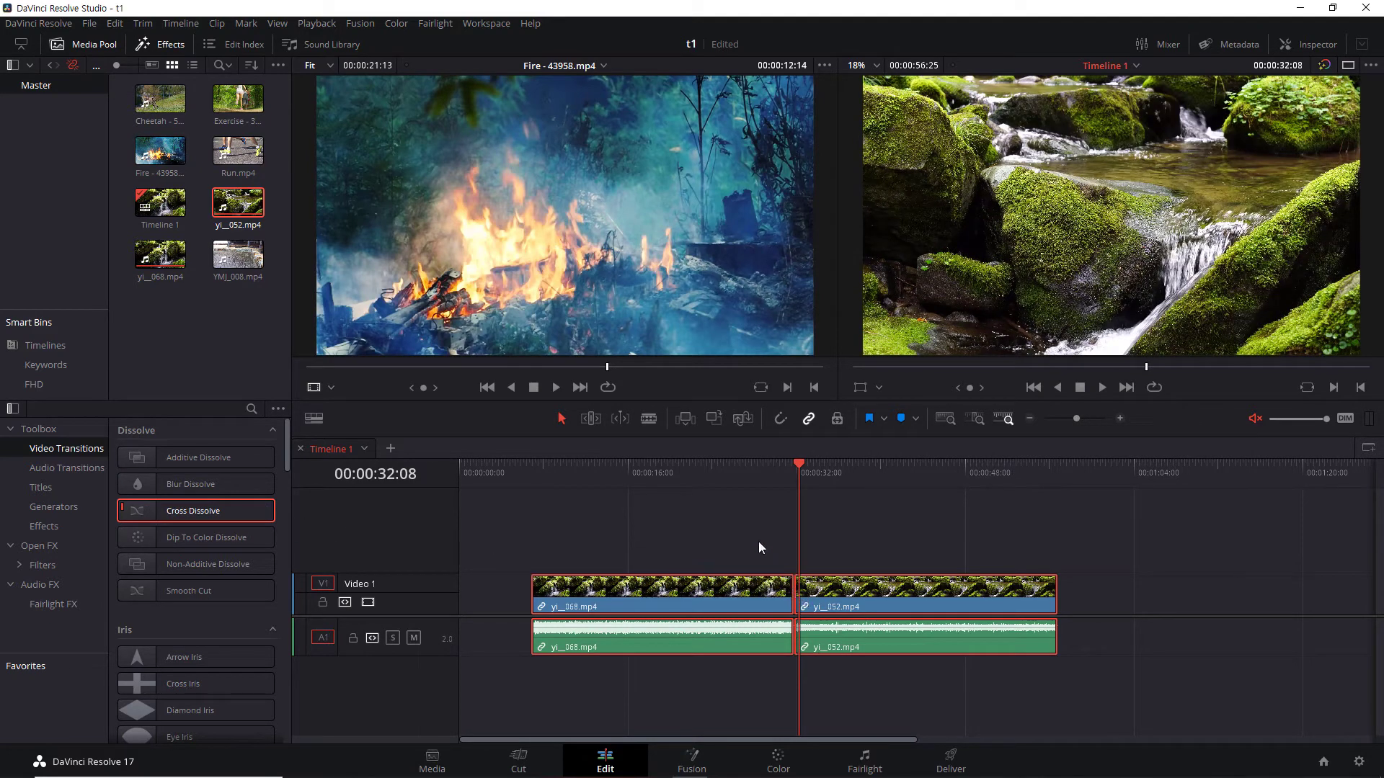
Step: Clear the clip selection and move the playhead to the cut between yi__068.mp4 and yi__052.mp4 at 00:00:31:25
{"action": "left_click", "coordinate": [733, 498]}
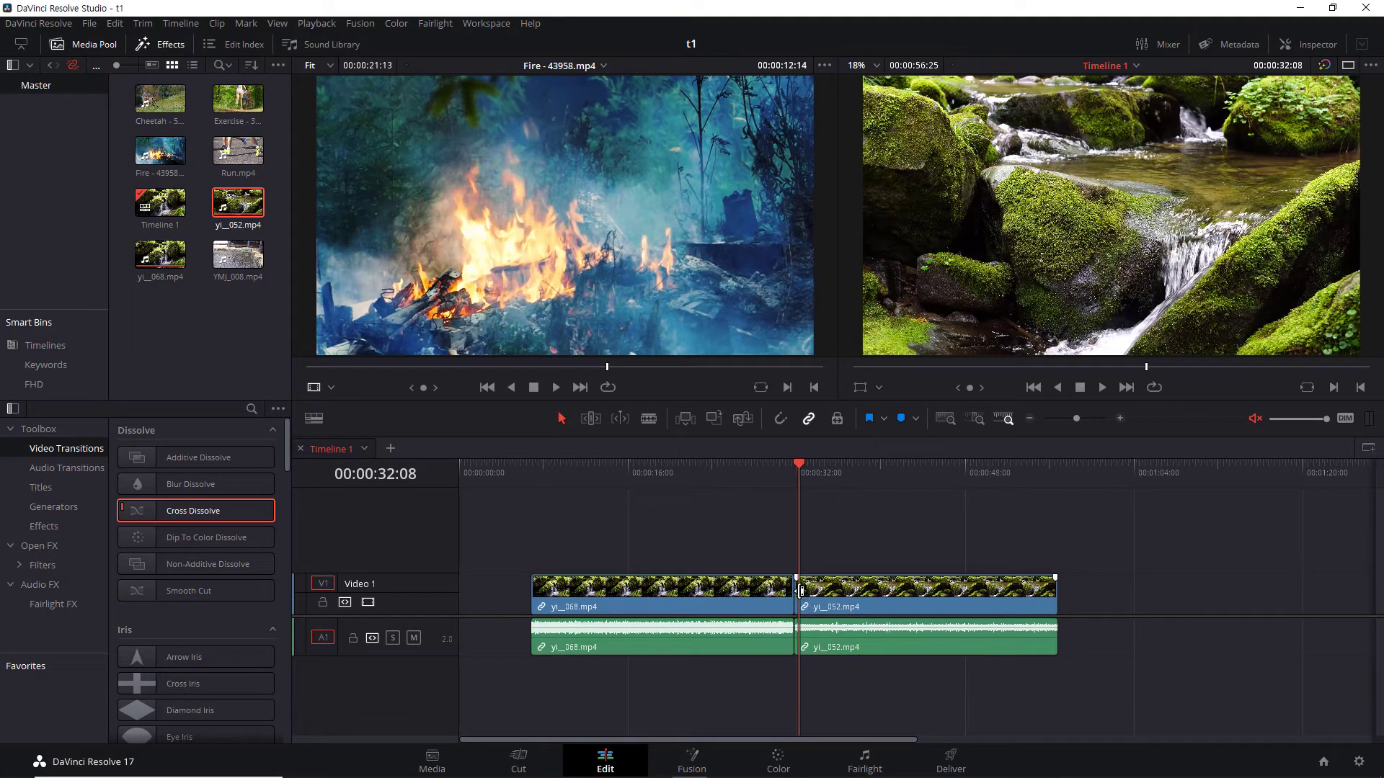
{"action": "double_click", "coordinate": [203, 512]}
{"action": "left_click_drag", "start_coordinate": [797, 461], "coordinate": [793, 465]}
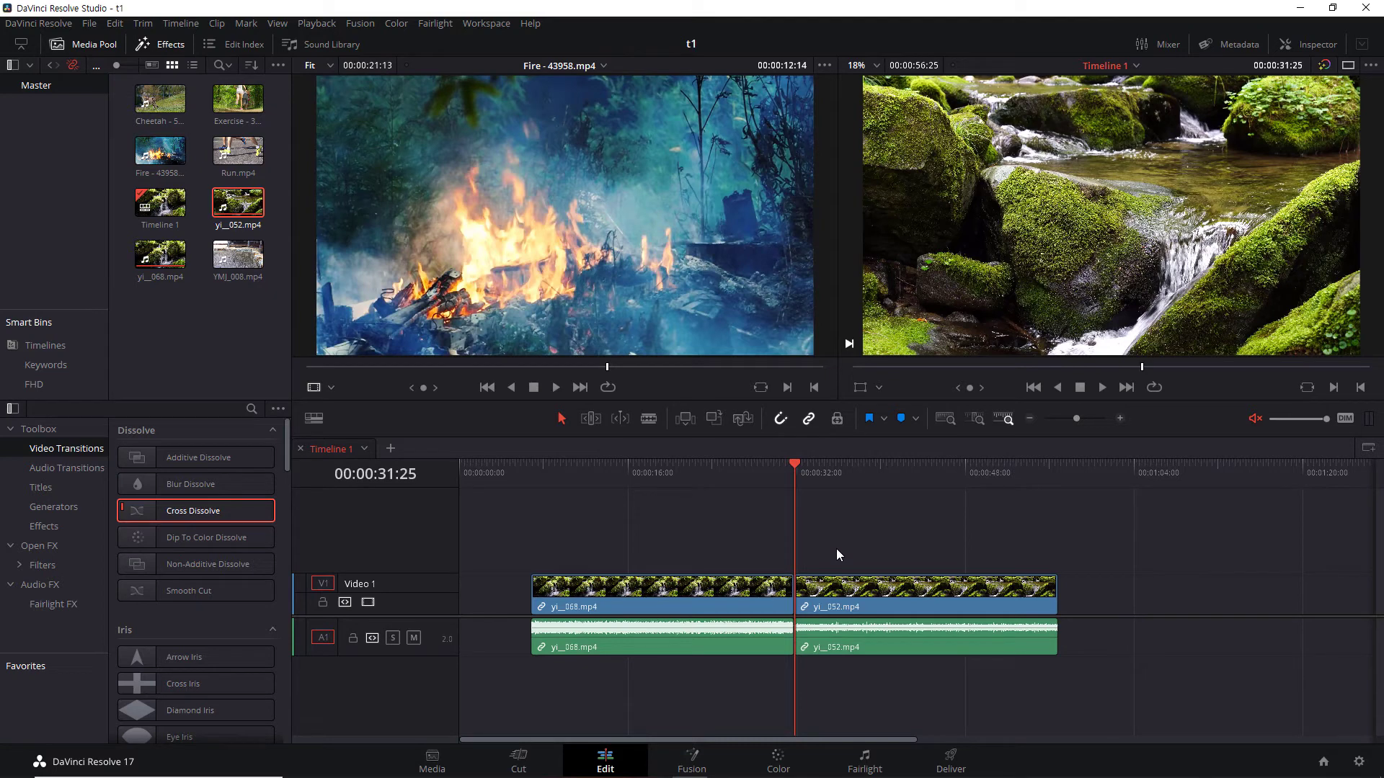
{"action": "key", "text": "ctrl+equal"}
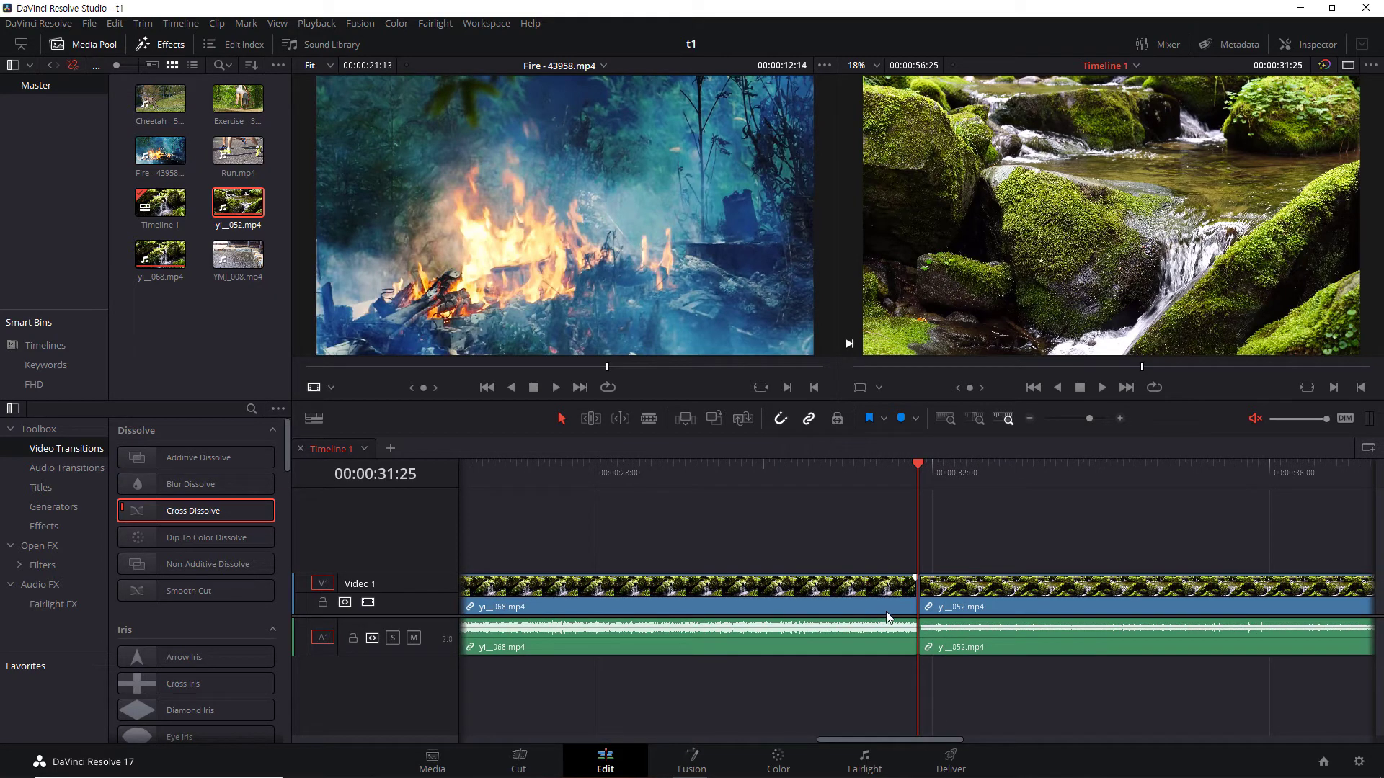
Step: Trim about 1 second off the end of yi__068.mp4 and about 1.5 seconds off the start of yi__052.mp4
{"action": "left_click", "coordinate": [906, 607]}
{"action": "left_click_drag", "start_coordinate": [906, 608], "coordinate": [829, 618]}
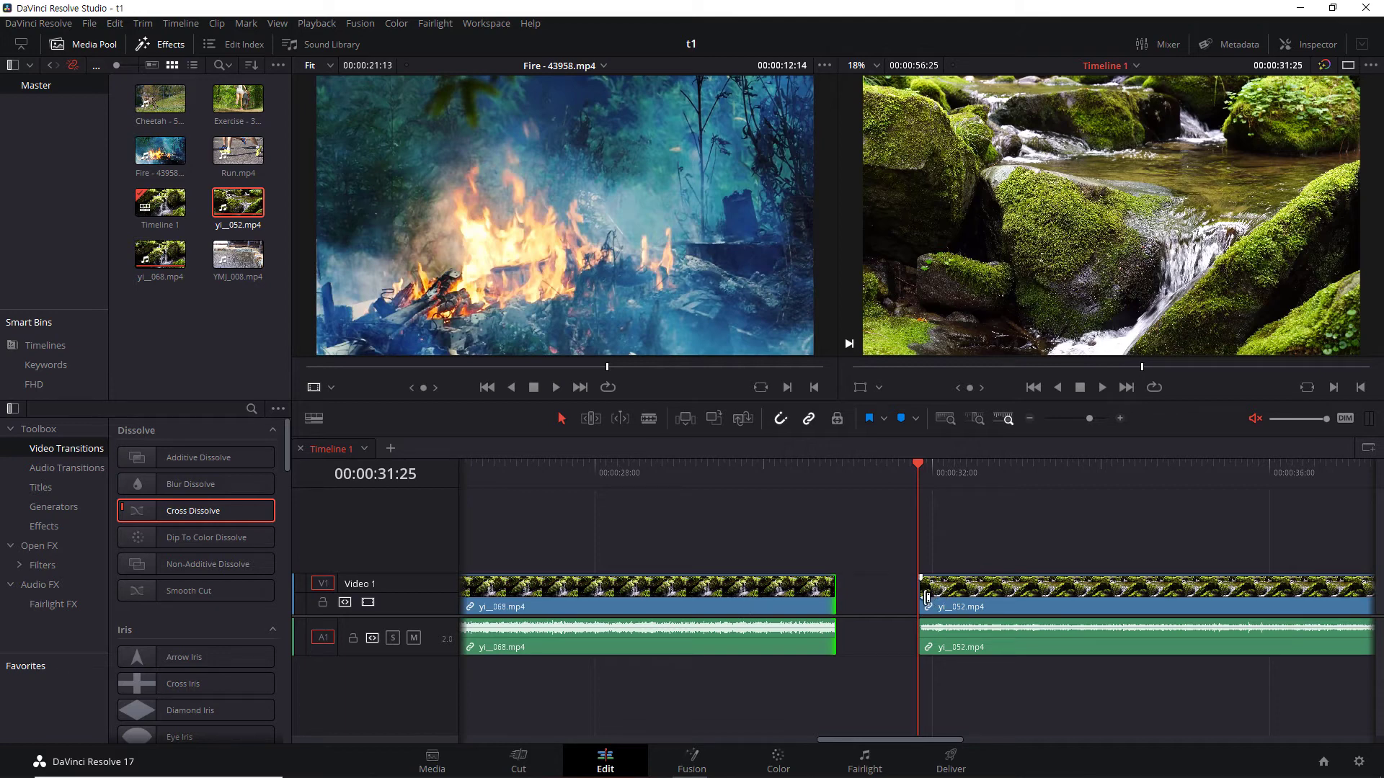
{"action": "left_click", "coordinate": [933, 597]}
{"action": "left_click_drag", "start_coordinate": [933, 596], "coordinate": [1064, 596]}
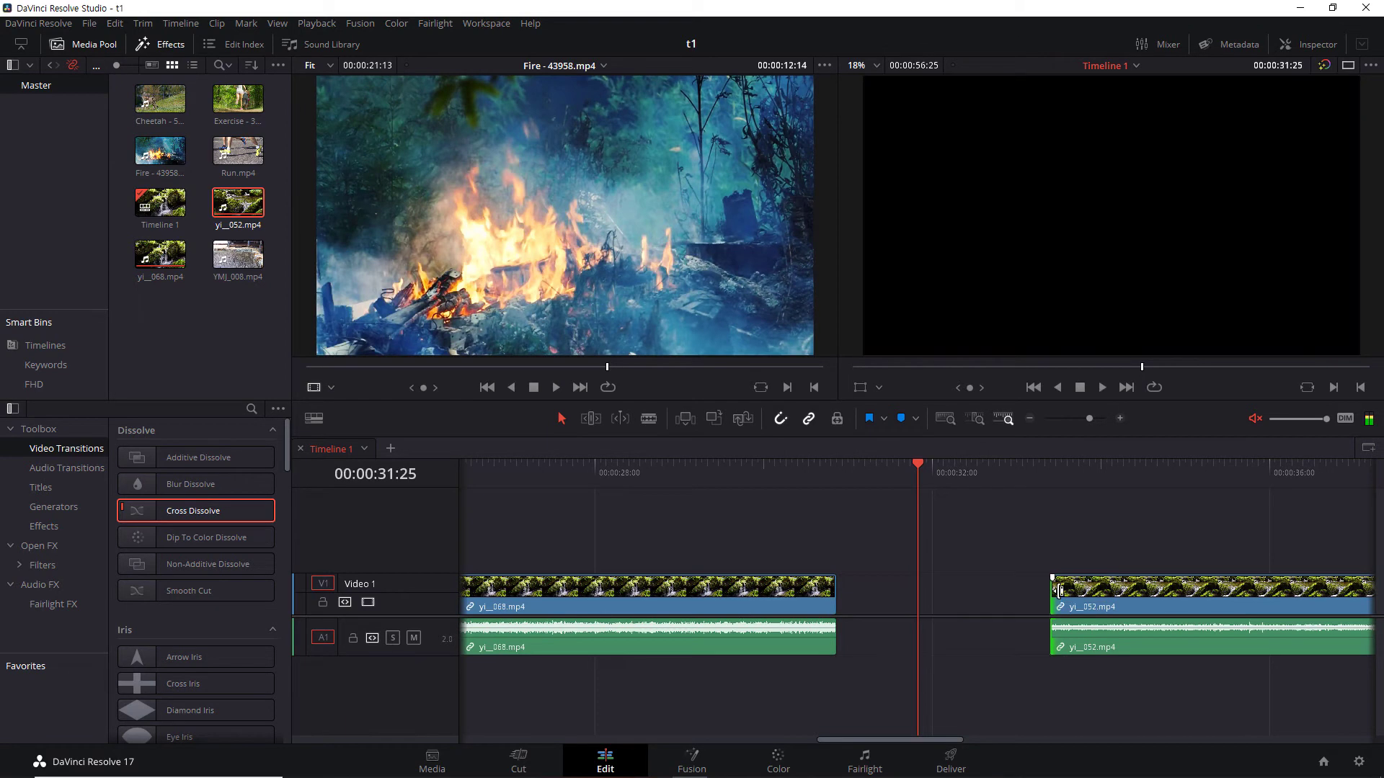
Step: Close the gap by moving yi__052.mp4 against the trimmed end of yi__068.mp4, and save the project
{"action": "left_click_drag", "start_coordinate": [1161, 587], "coordinate": [941, 599]}
{"action": "key", "text": "ctrl+s"}
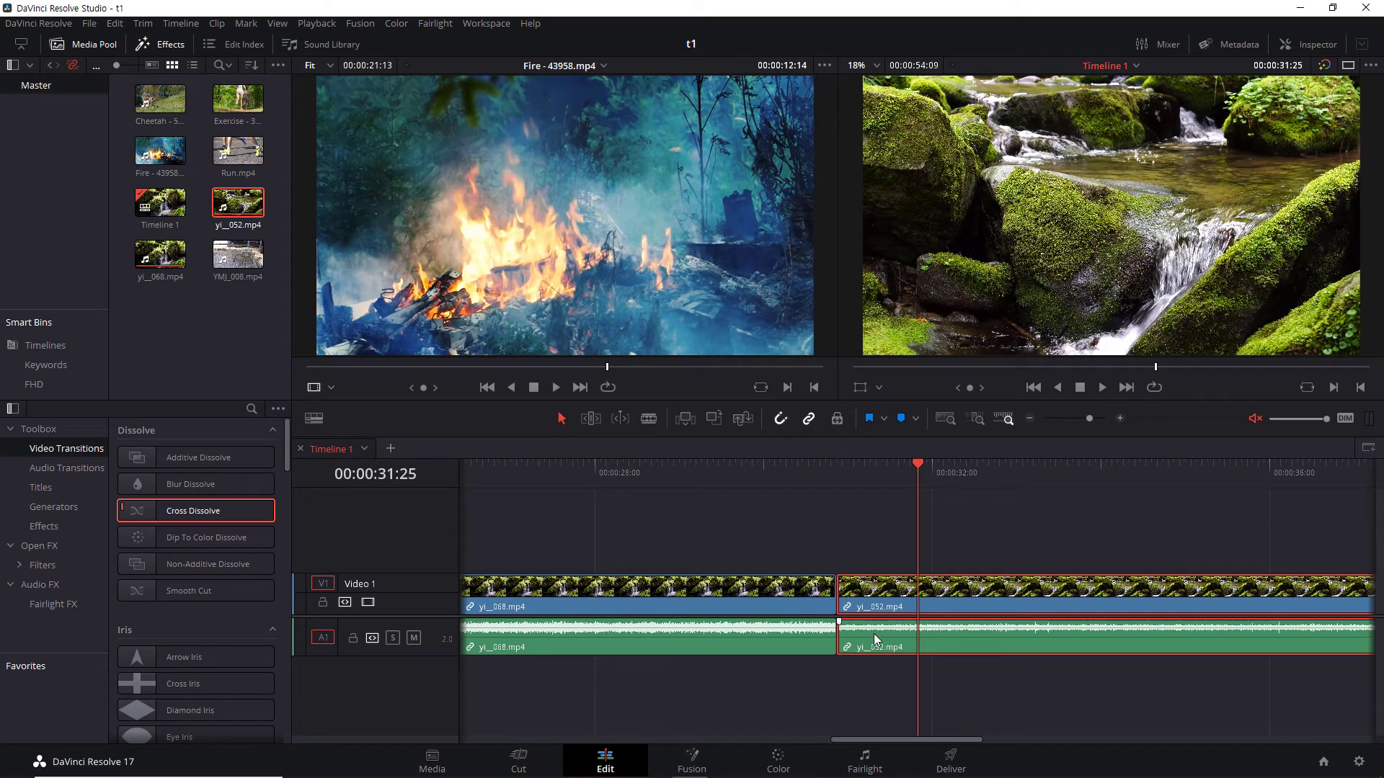
Step: Deselect the clip and play back the new cut between yi__068.mp4 and yi__052.mp4, starting just before it
{"action": "left_click", "coordinate": [844, 508]}
{"action": "left_click_drag", "start_coordinate": [917, 467], "coordinate": [808, 478]}
{"action": "key", "text": "space"}
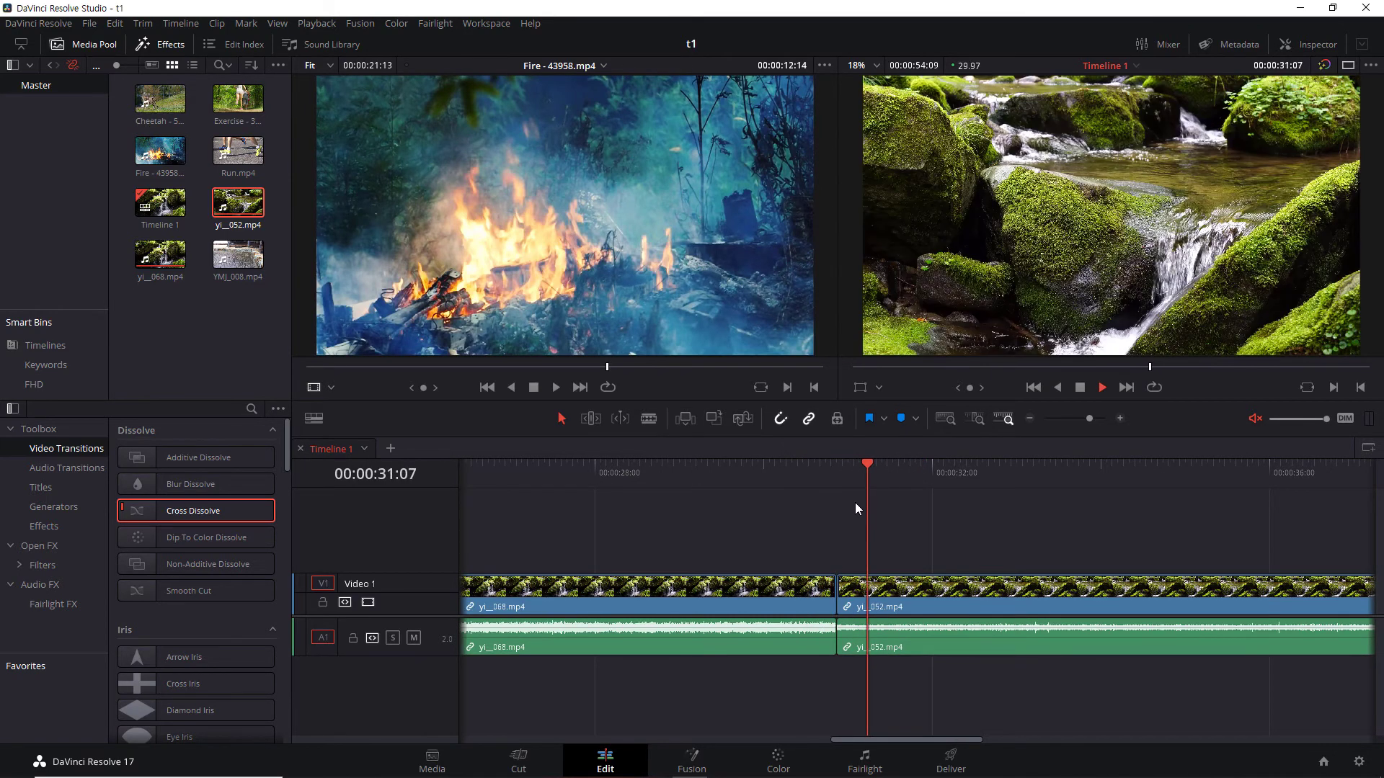
{"action": "key", "text": "space"}
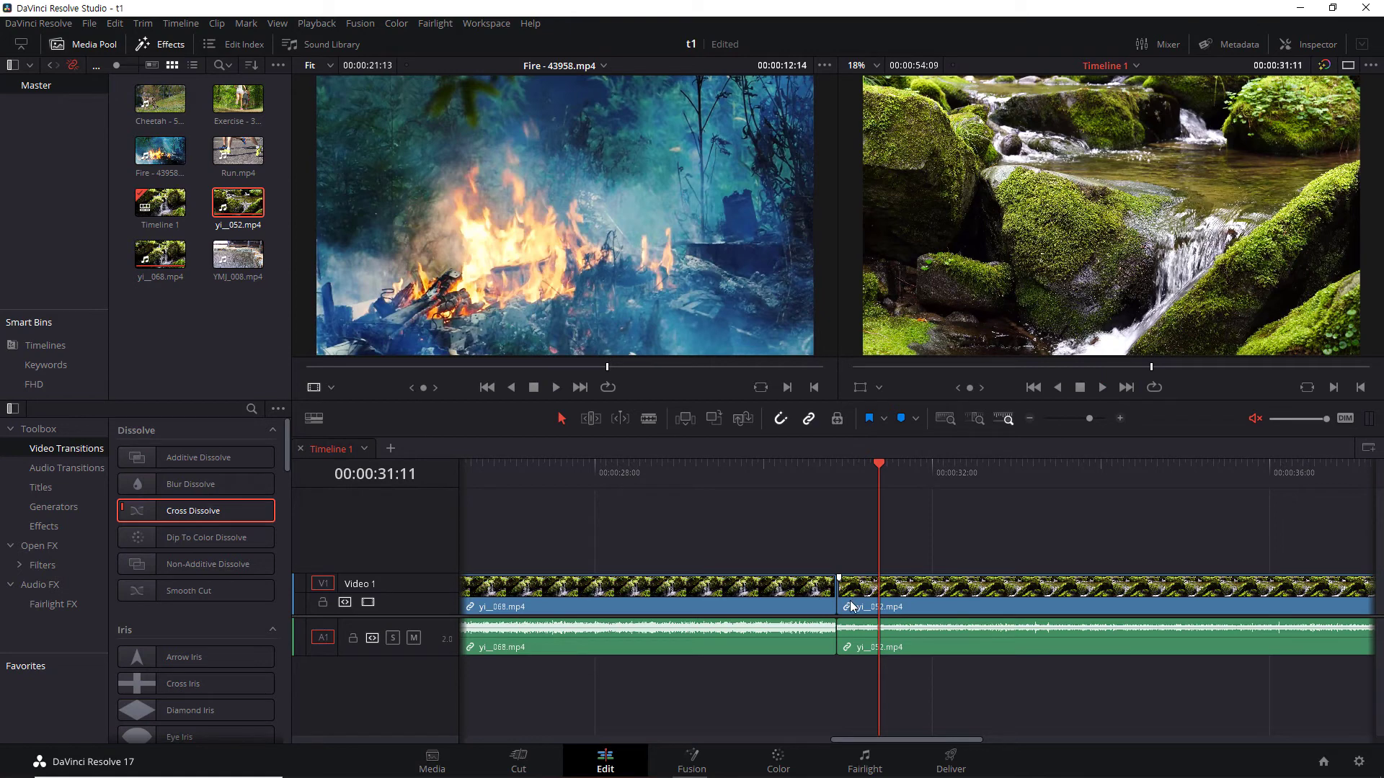
Step: With the playhead at 00:00:31:05, select both clips and add a Cross Dissolve at the cut between yi__068.mp4 and yi__052.mp4
{"action": "left_click_drag", "start_coordinate": [819, 465], "coordinate": [862, 467]}
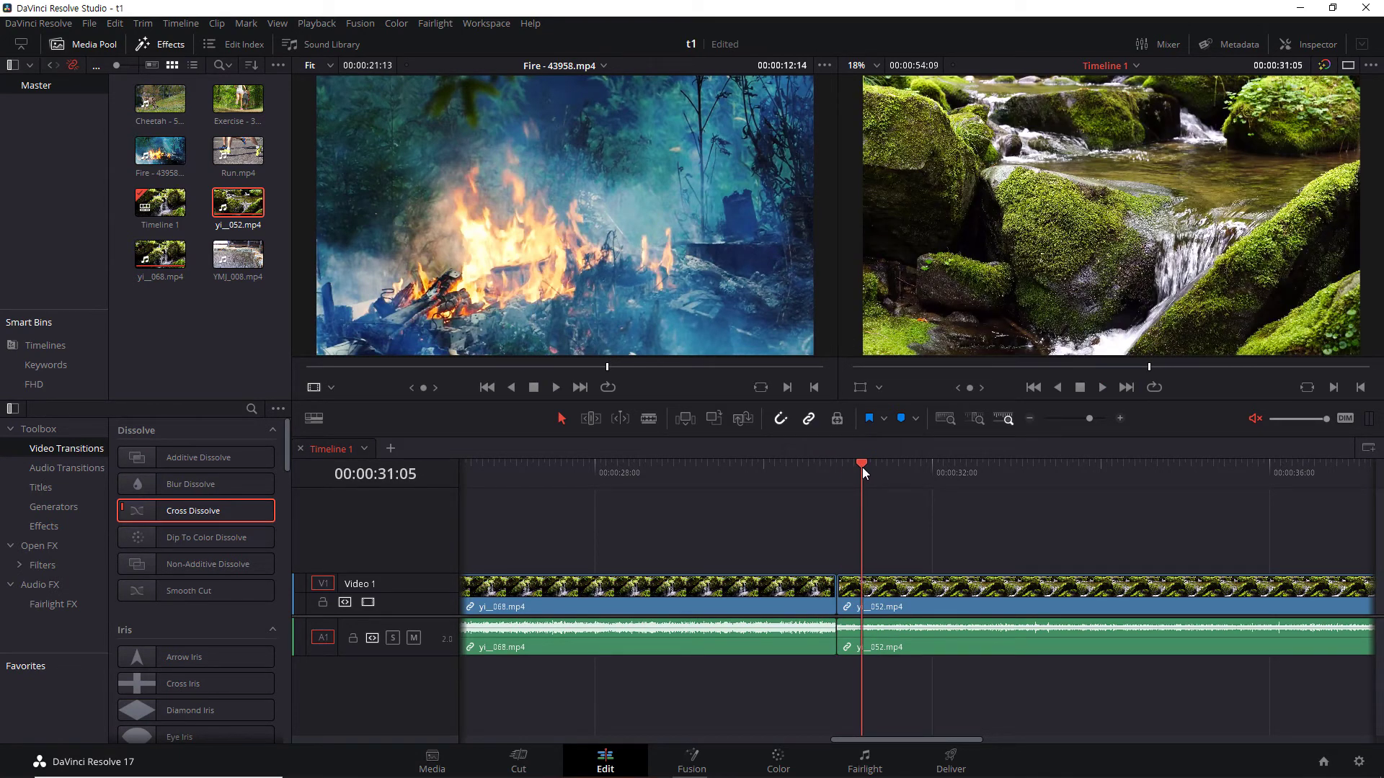
{"action": "left_click_drag", "start_coordinate": [852, 606], "coordinate": [850, 607]}
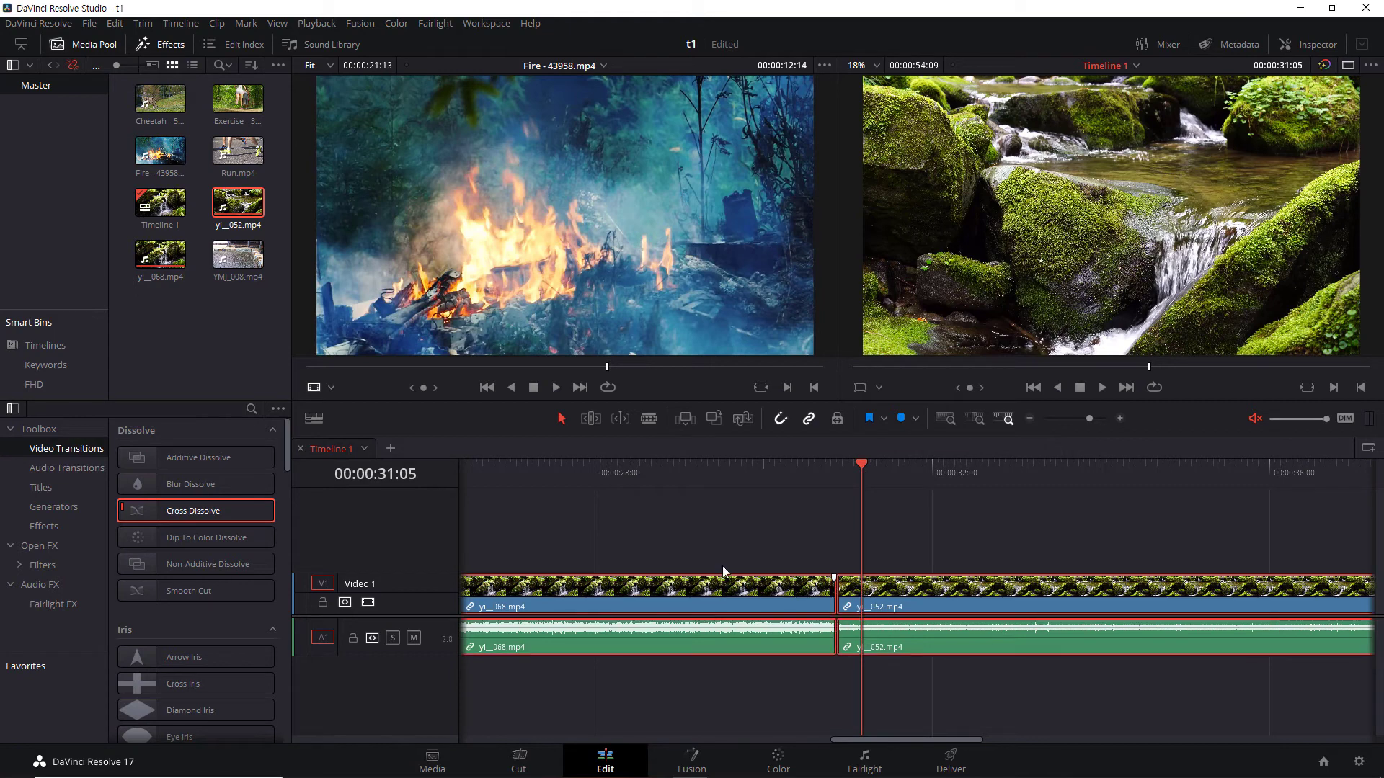
{"action": "left_click_drag", "start_coordinate": [205, 508], "coordinate": [840, 594]}
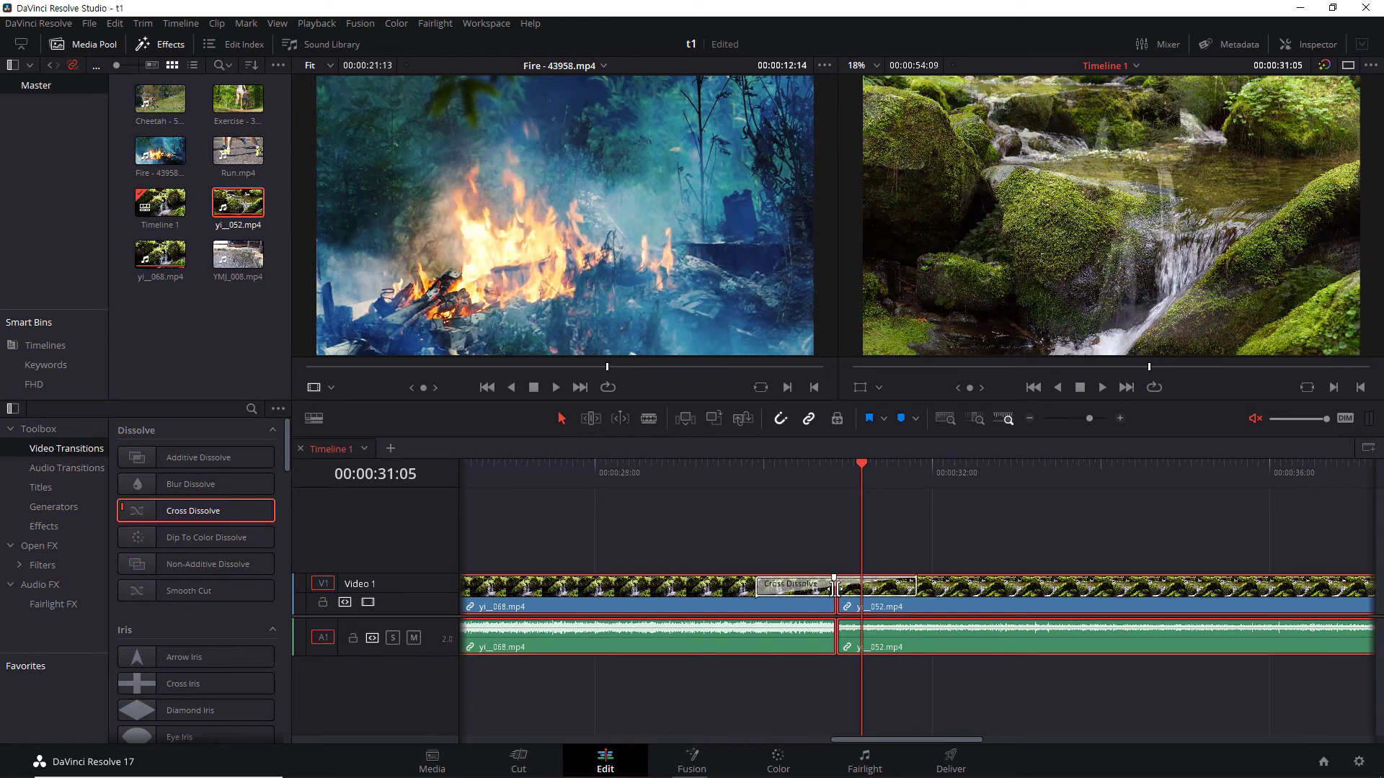
Step: Play back the Cross Dissolve twice, starting from 00:00:29:21 and then from 00:00:29:11
{"action": "left_click", "coordinate": [739, 465]}
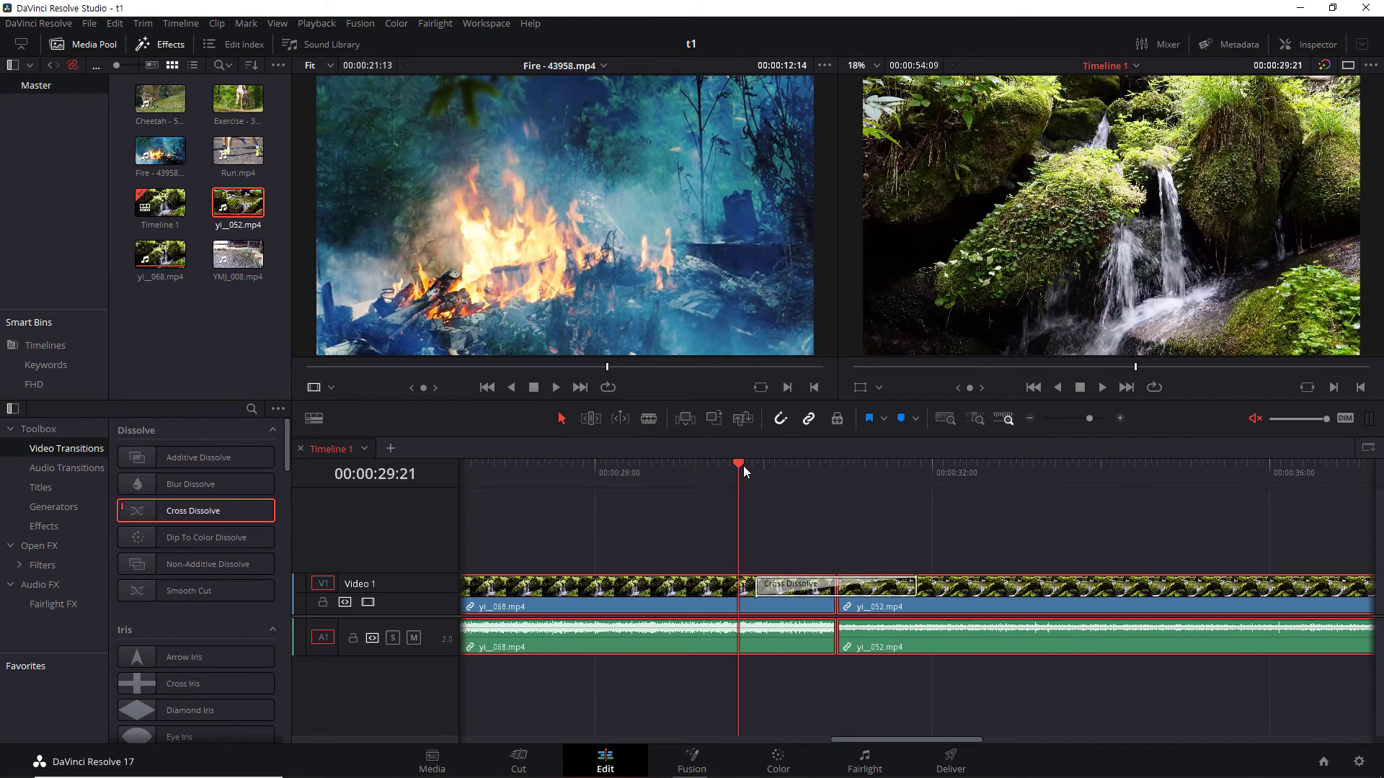
{"action": "key", "text": "space"}
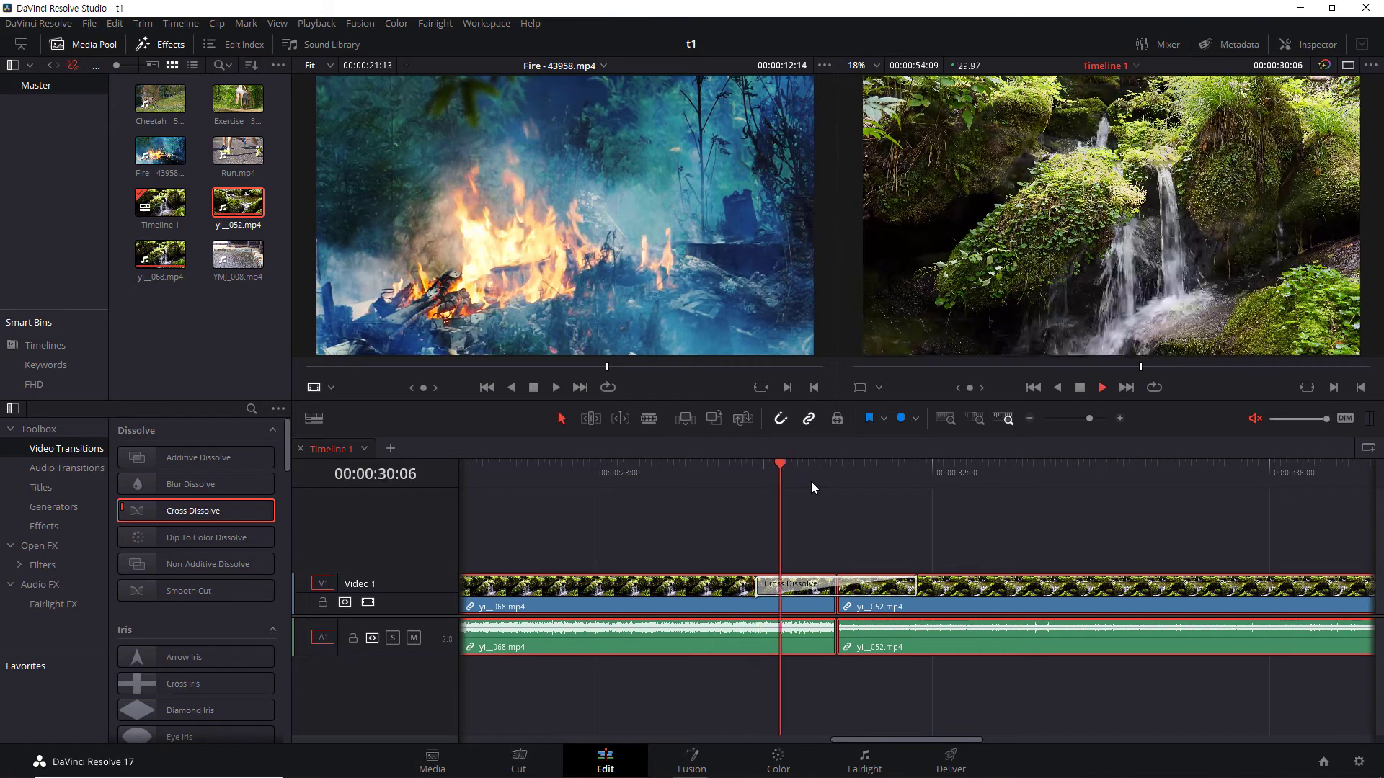
{"action": "key", "text": "space"}
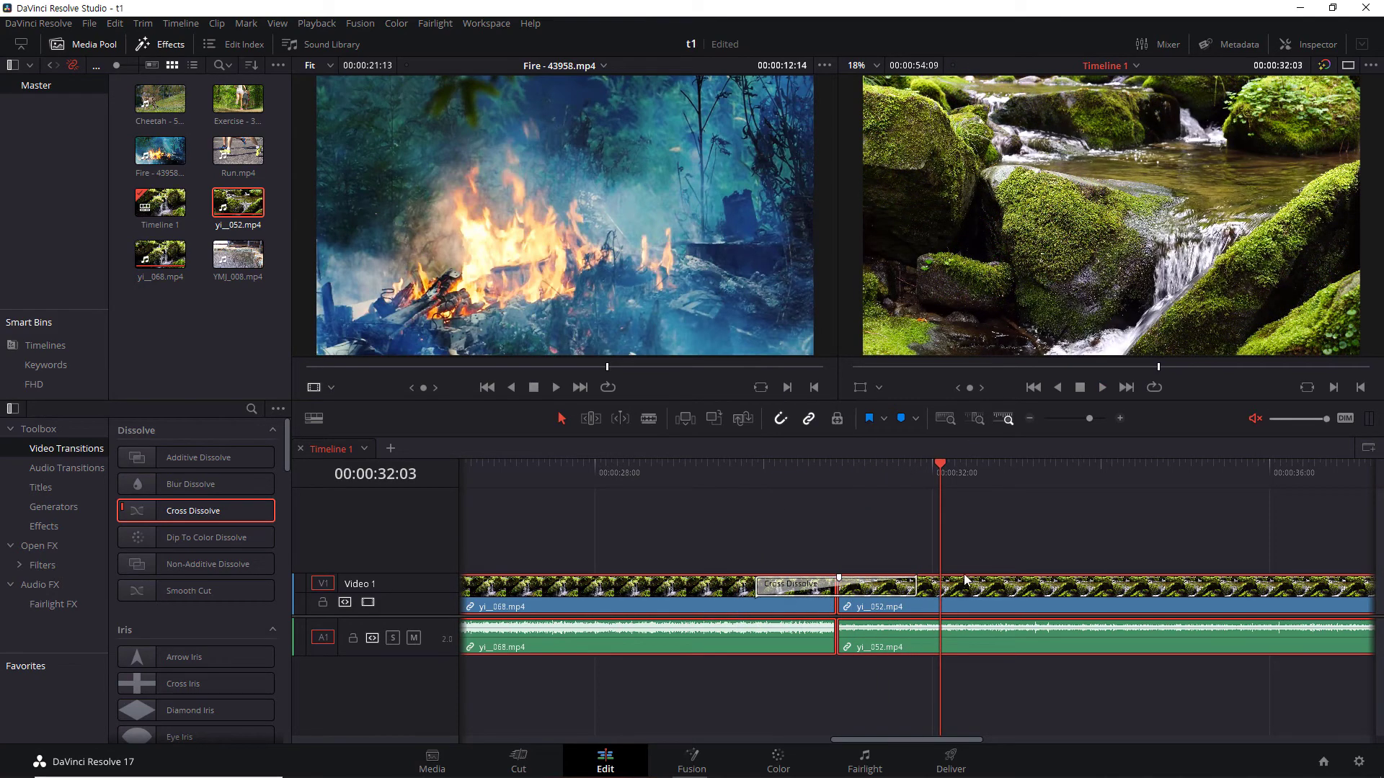
{"action": "left_click", "coordinate": [710, 466]}
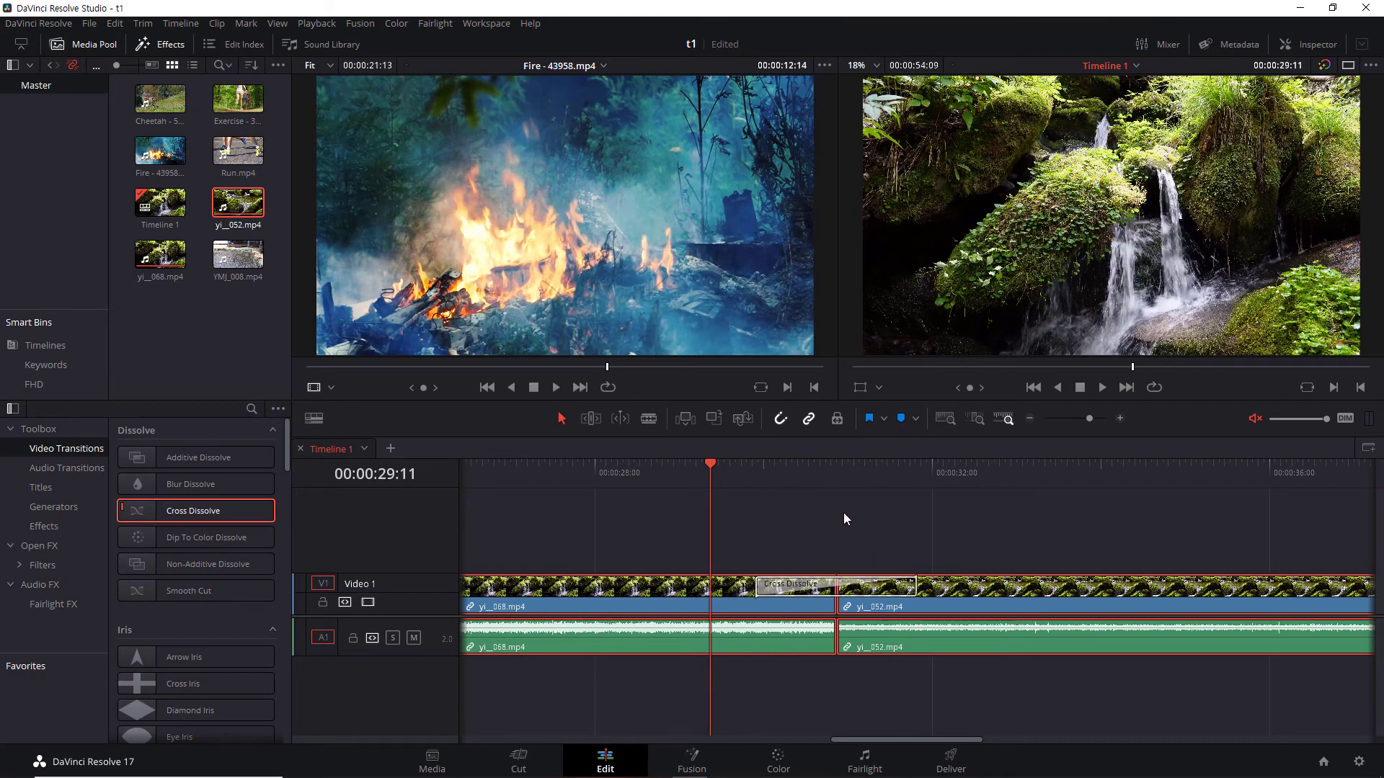
{"action": "key", "text": "space"}
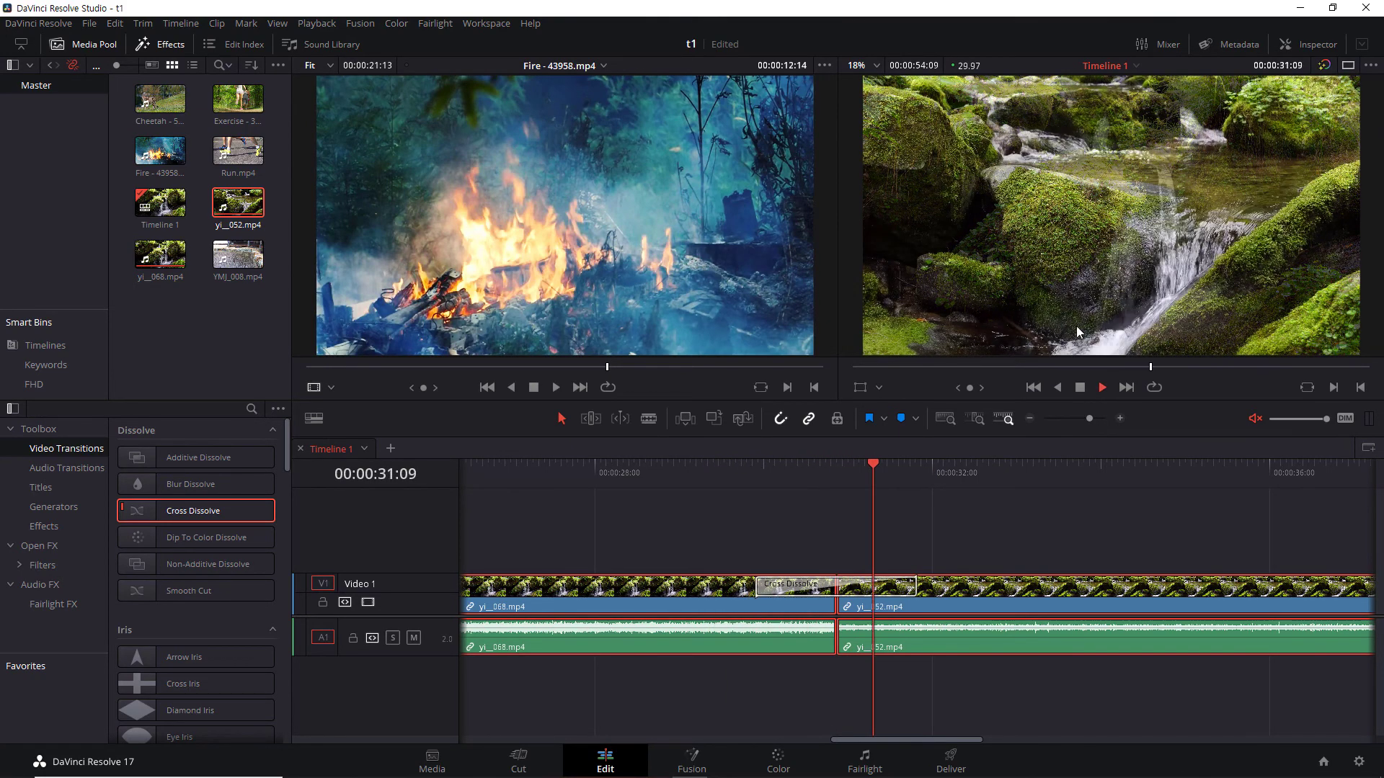
{"action": "key", "text": "space"}
Step: Scrub through the Cross Dissolve, stopping at 00:00:30:13 and 00:00:30:20, and select the transition on Video 1
{"action": "left_click_drag", "start_coordinate": [902, 469], "coordinate": [801, 483]}
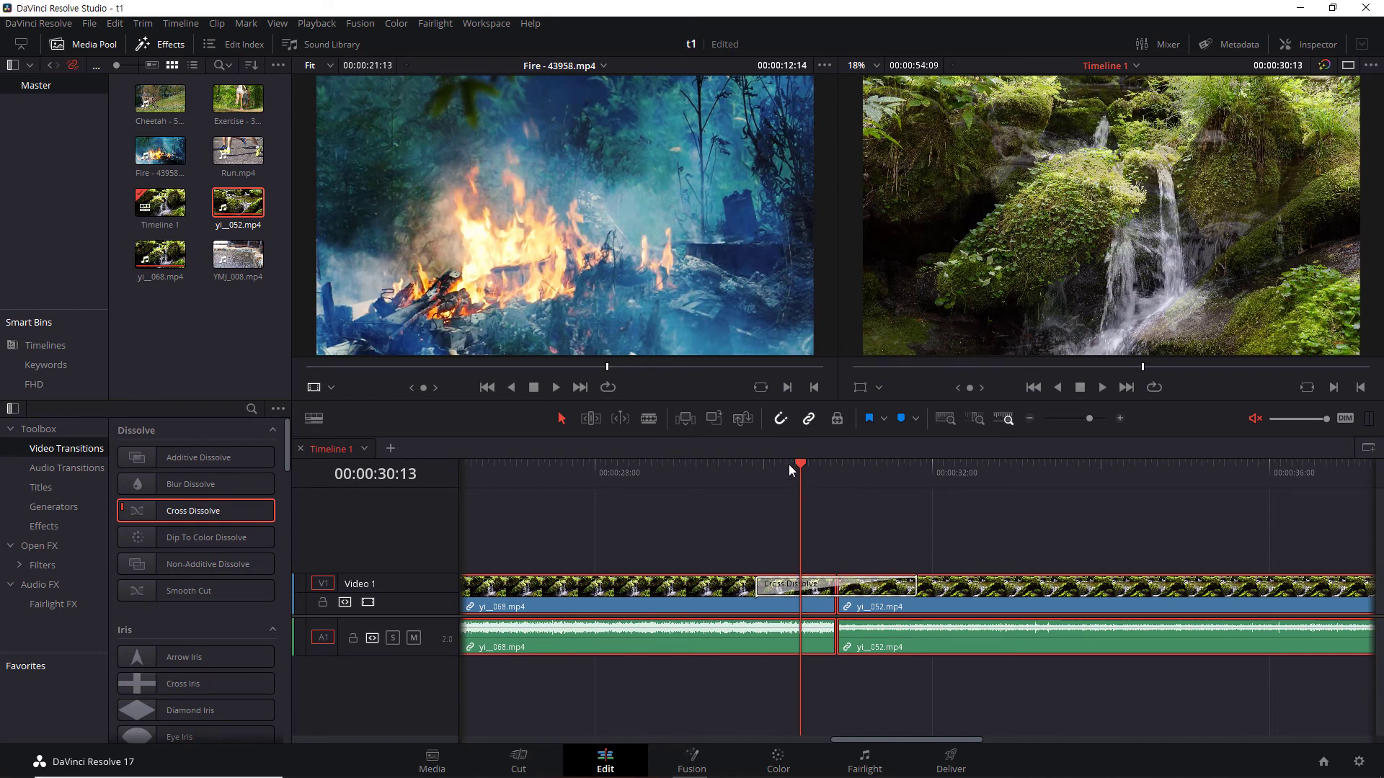
{"action": "left_click_drag", "start_coordinate": [788, 464], "coordinate": [818, 468]}
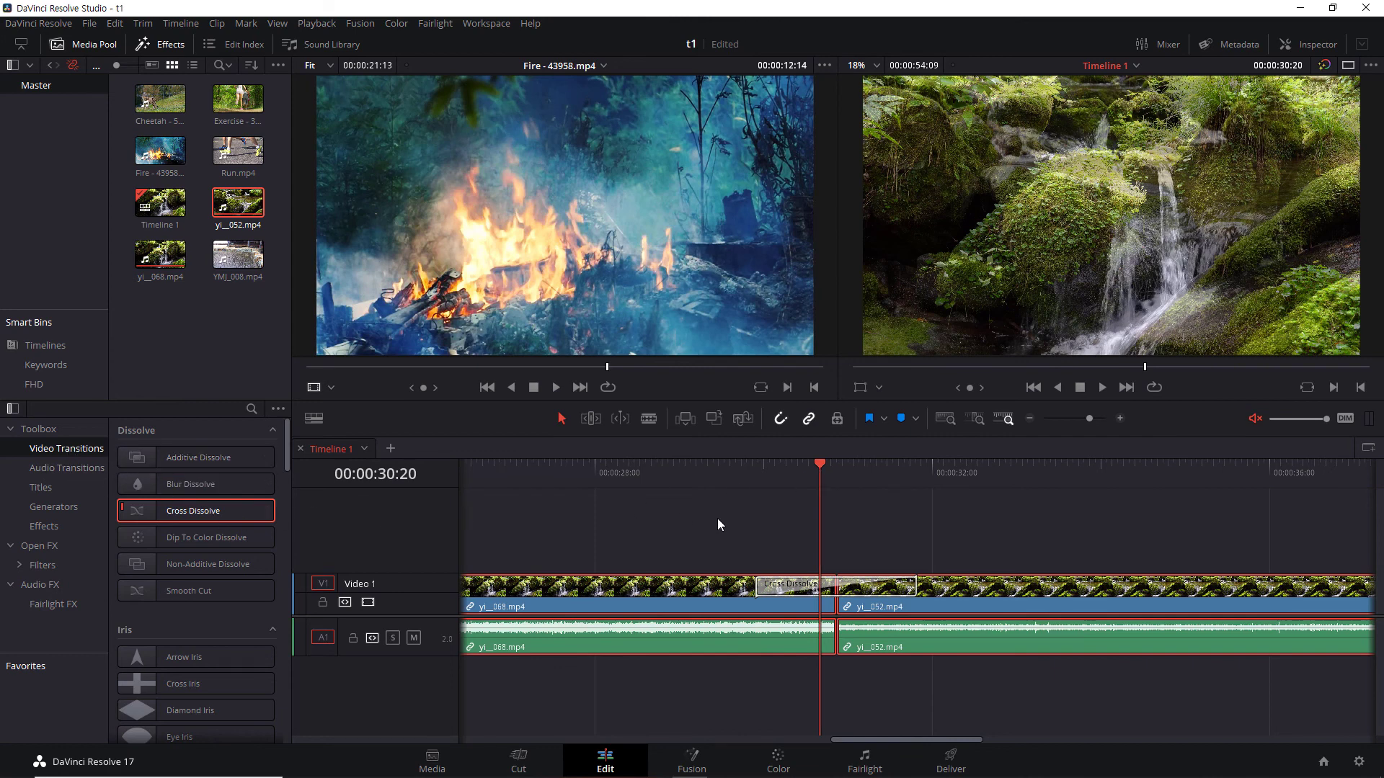
{"action": "left_click_drag", "start_coordinate": [771, 584], "coordinate": [882, 585]}
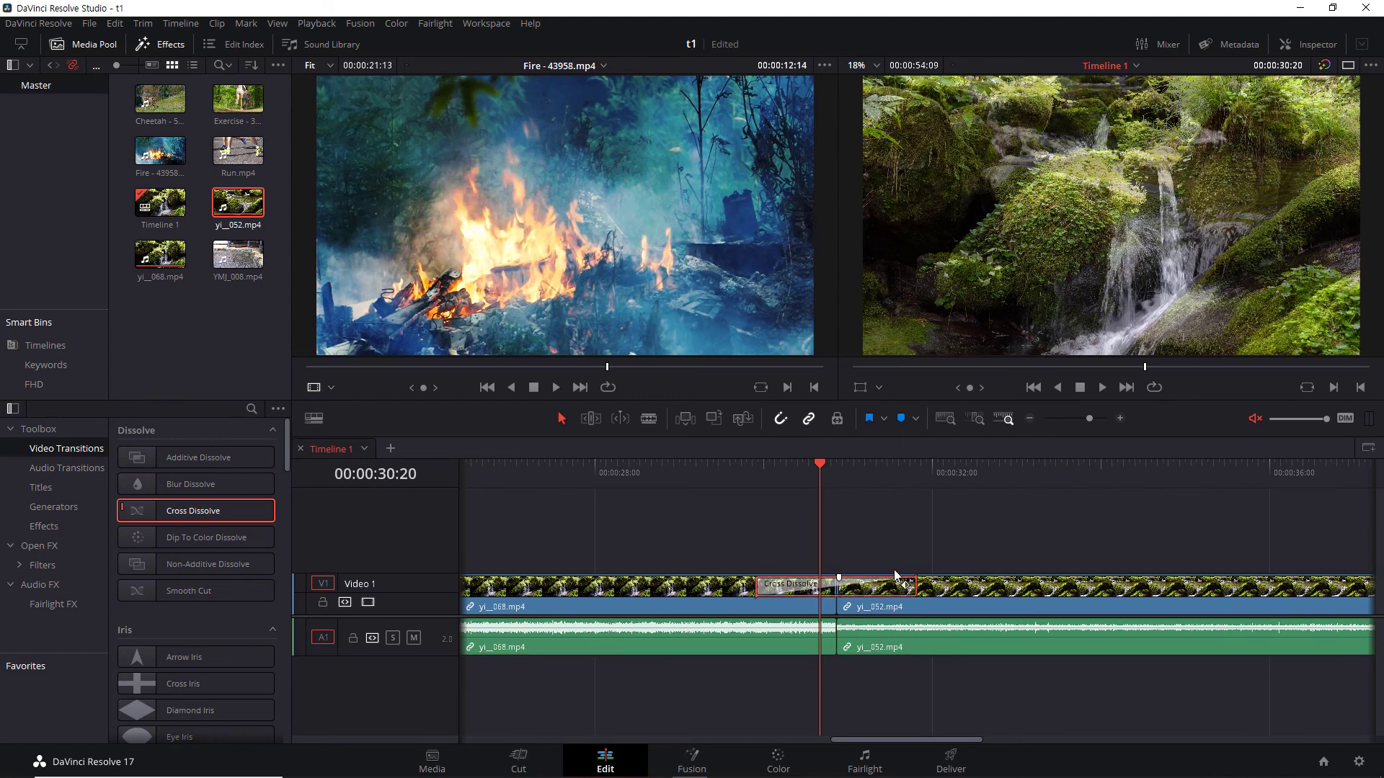